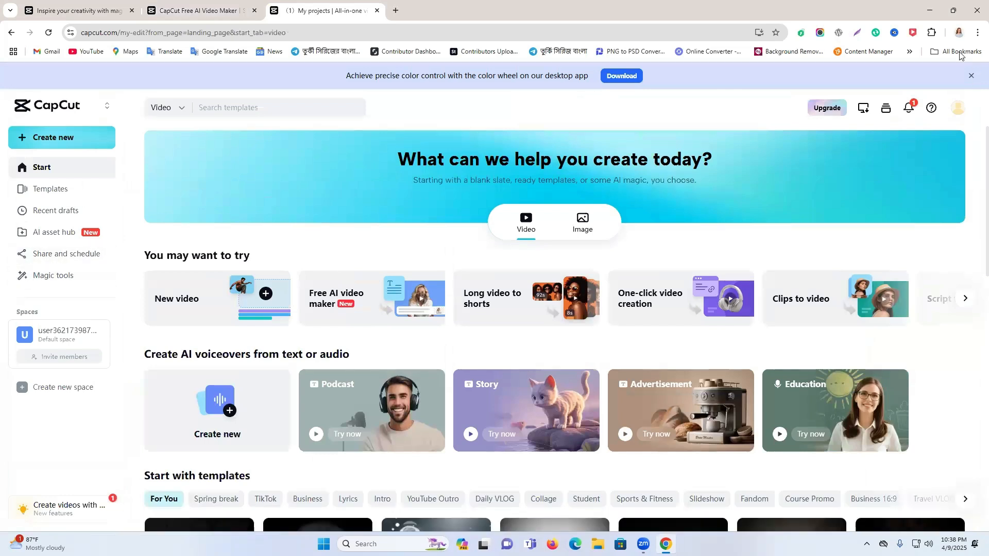
# Dismiss the desktop-app banner and open the Free AI video maker from the magic tools collection
pyautogui.click(971, 75)
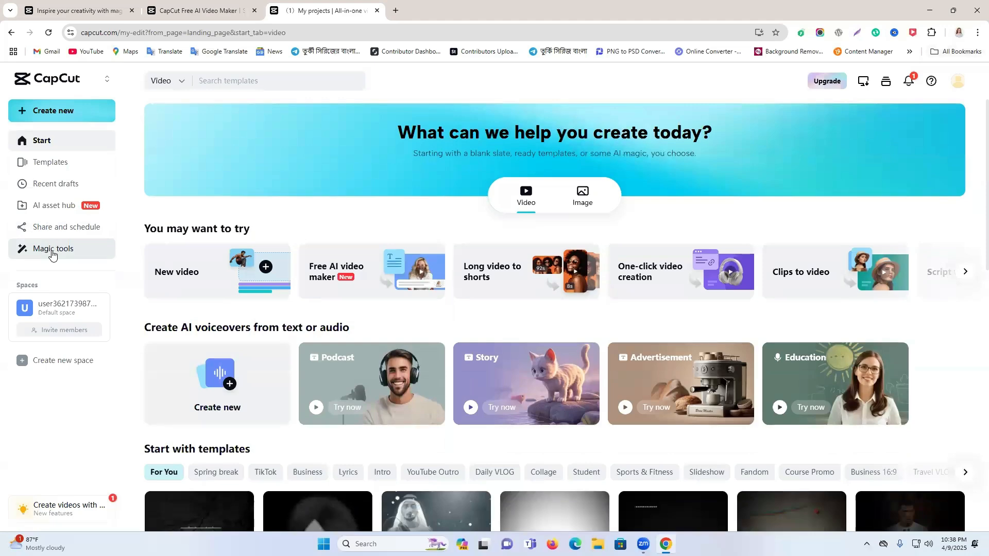
pyautogui.click(53, 252)
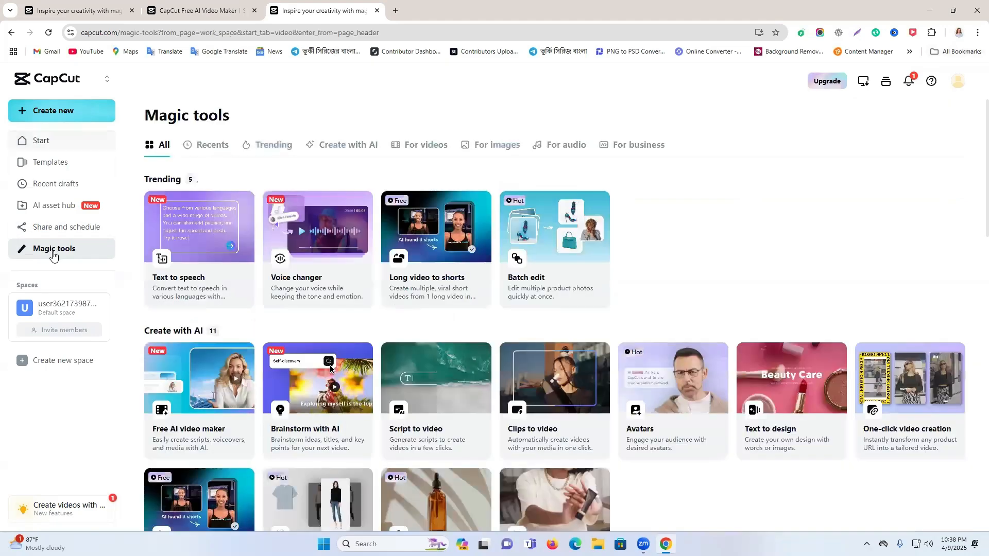
pyautogui.scroll(-1, 230, 326)
pyautogui.scroll(-1, 230, 326)
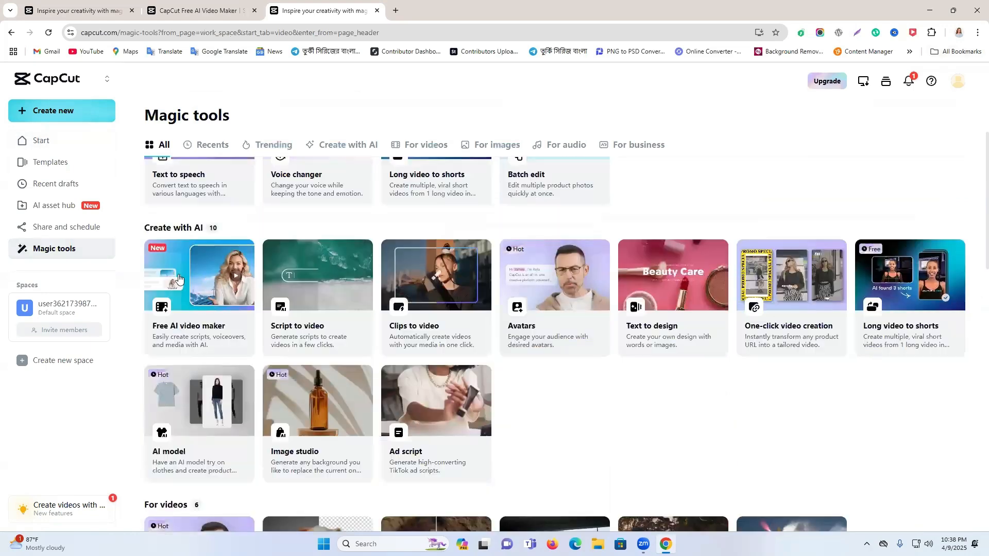
pyautogui.click(196, 277)
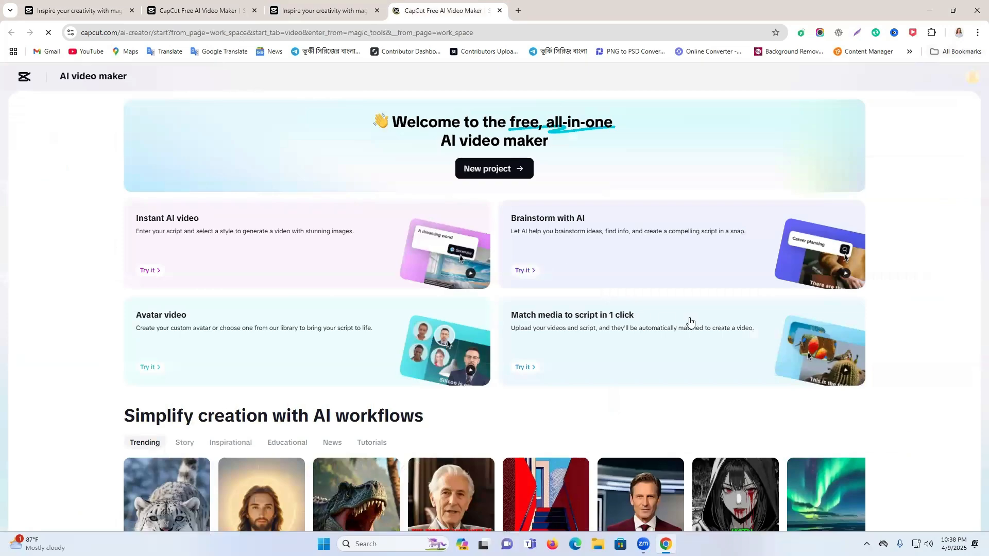
# Remake the Cartoon Character Story workflow from the trending AI workflows and create its video
pyautogui.scroll(-4, 688, 317)
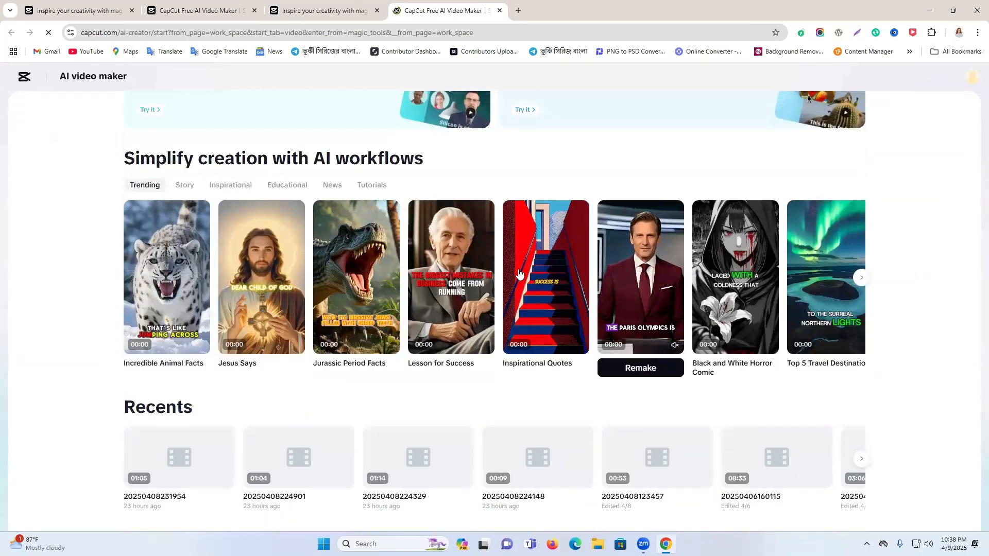
pyautogui.click(861, 278)
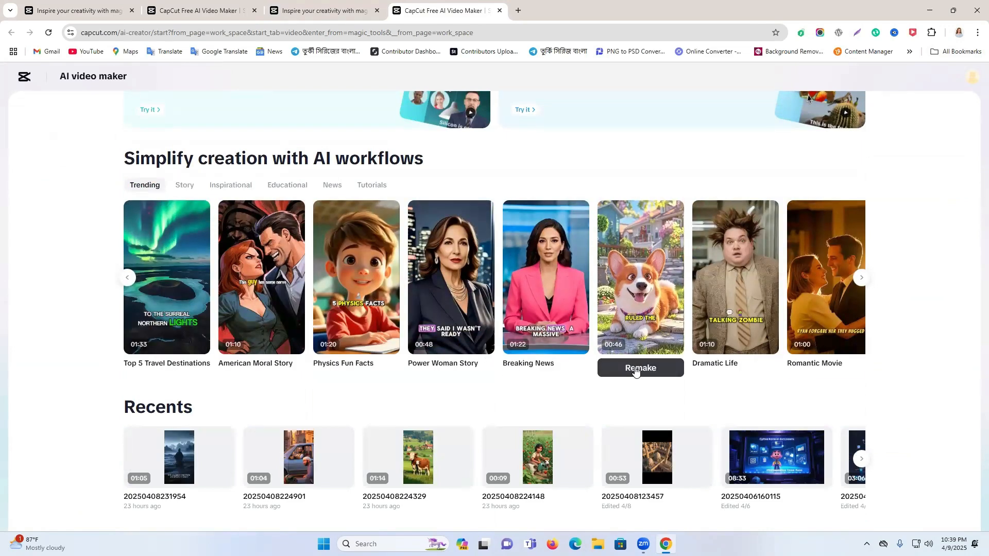
pyautogui.click(638, 369)
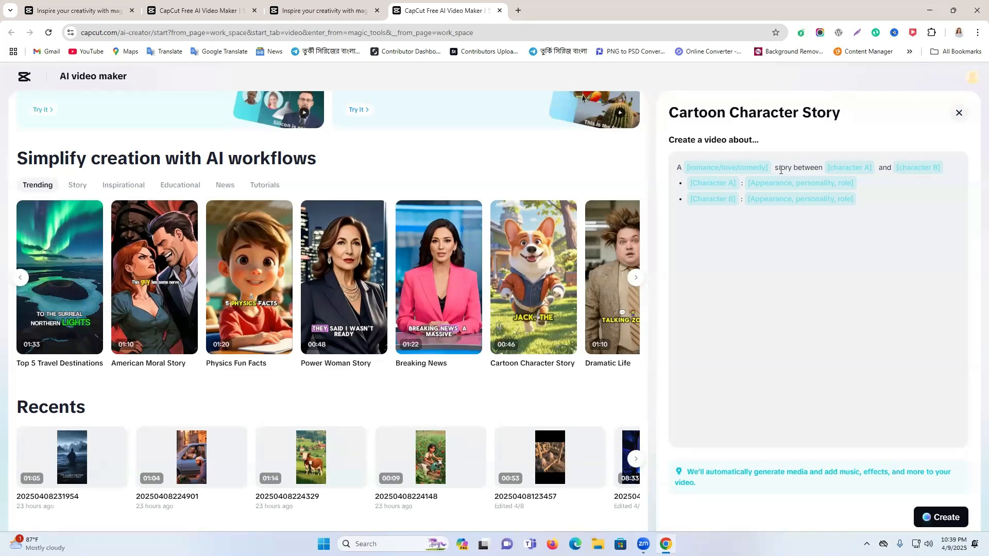
pyautogui.click(949, 521)
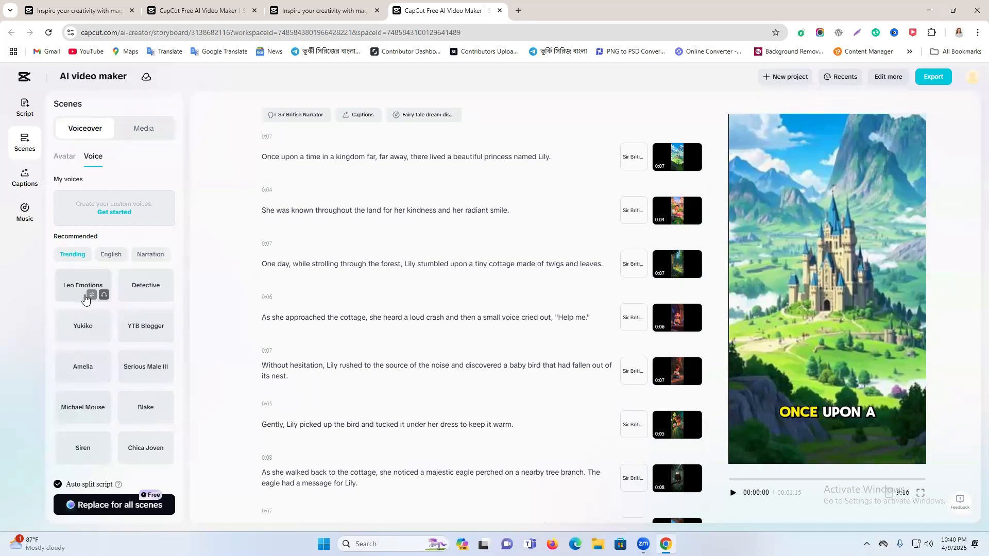
# Look through the English and trending voices and play the generated video, skipping ahead to its later scenes
pyautogui.click(109, 256)
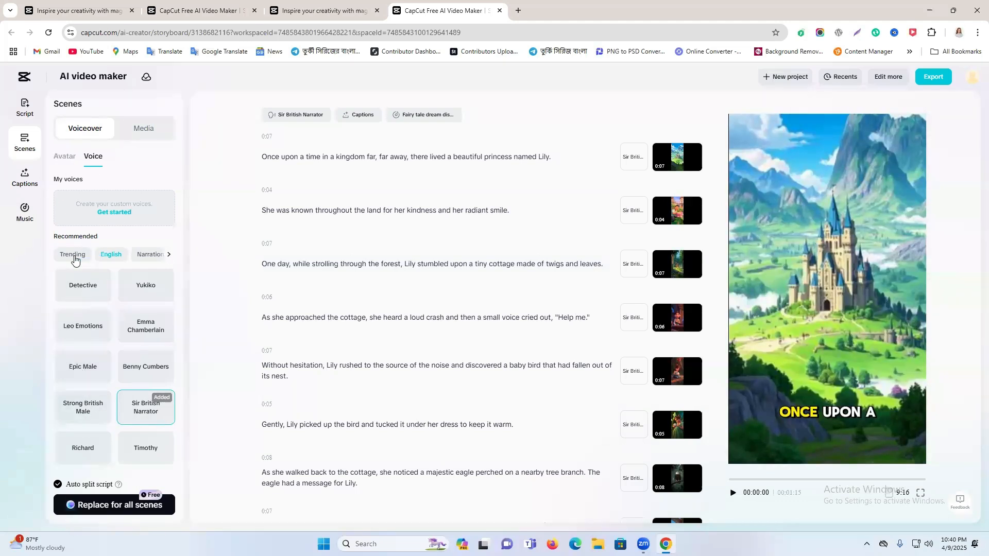
pyautogui.click(73, 256)
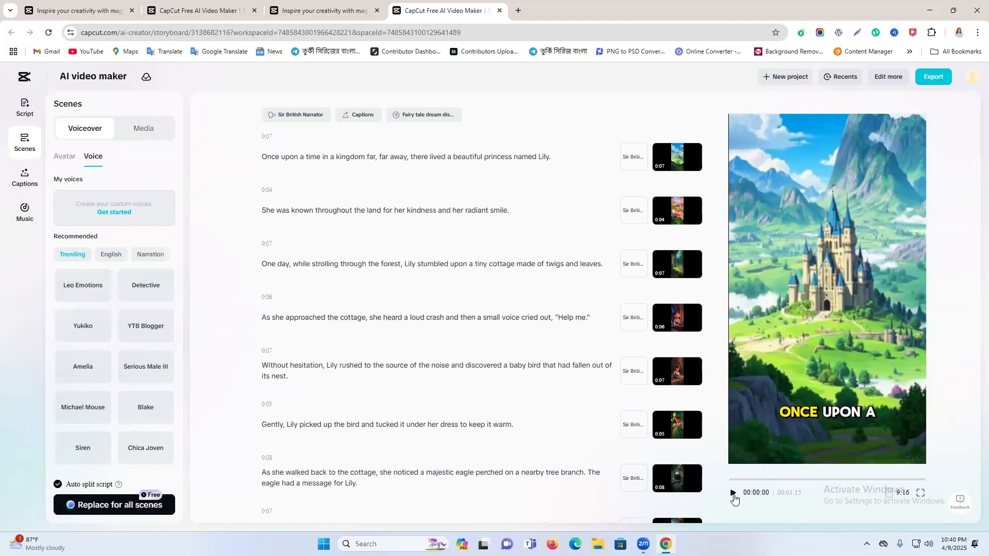
pyautogui.click(733, 495)
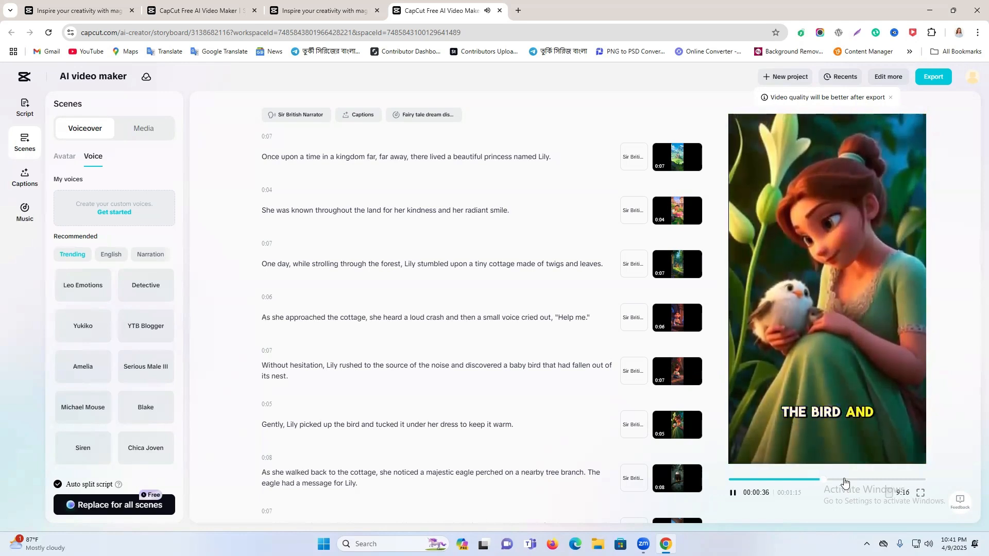
pyautogui.click(841, 480)
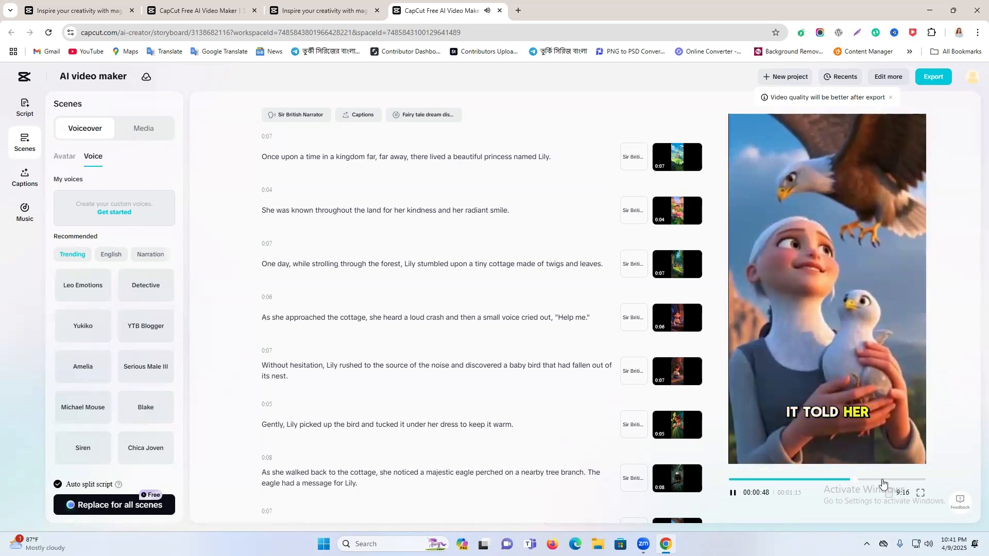
pyautogui.click(882, 480)
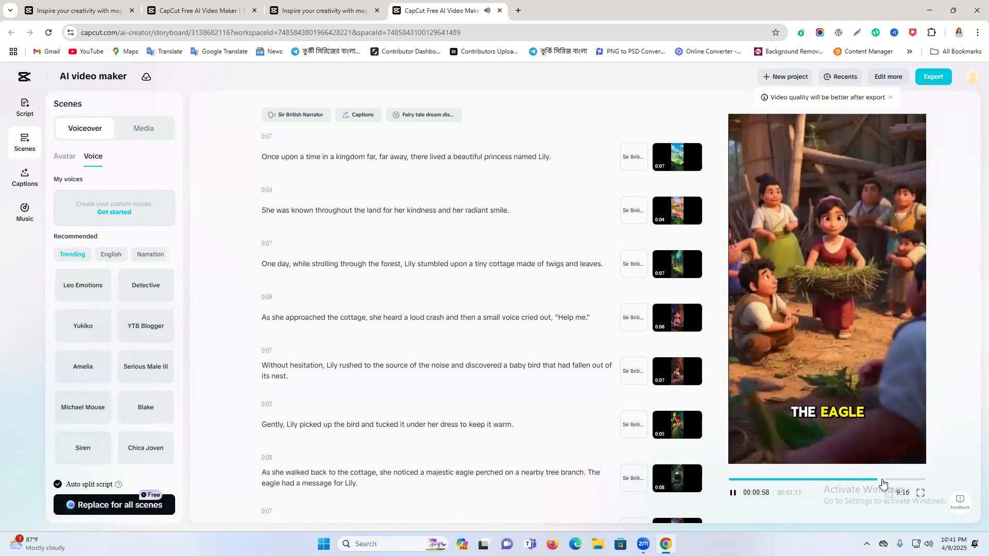
pyautogui.click(734, 494)
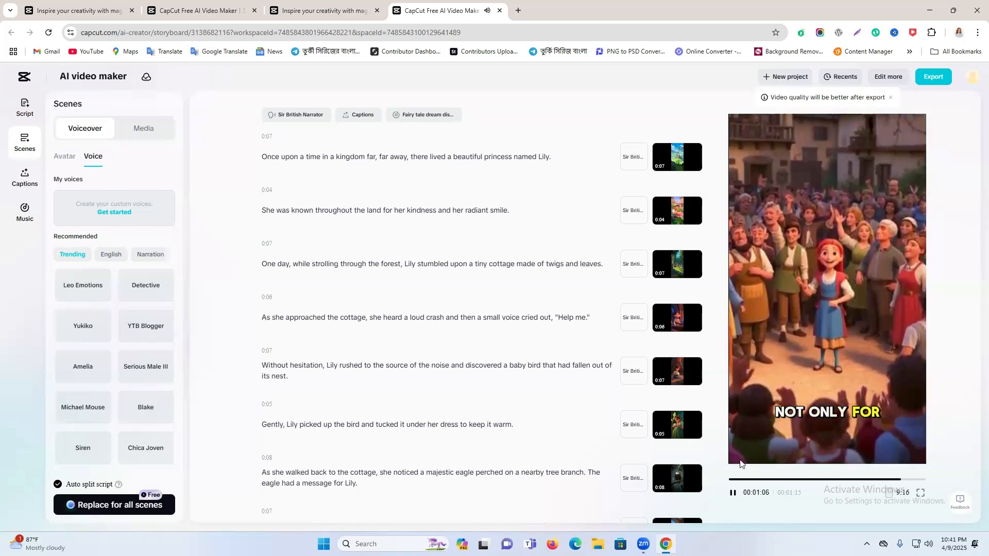
pyautogui.click(878, 392)
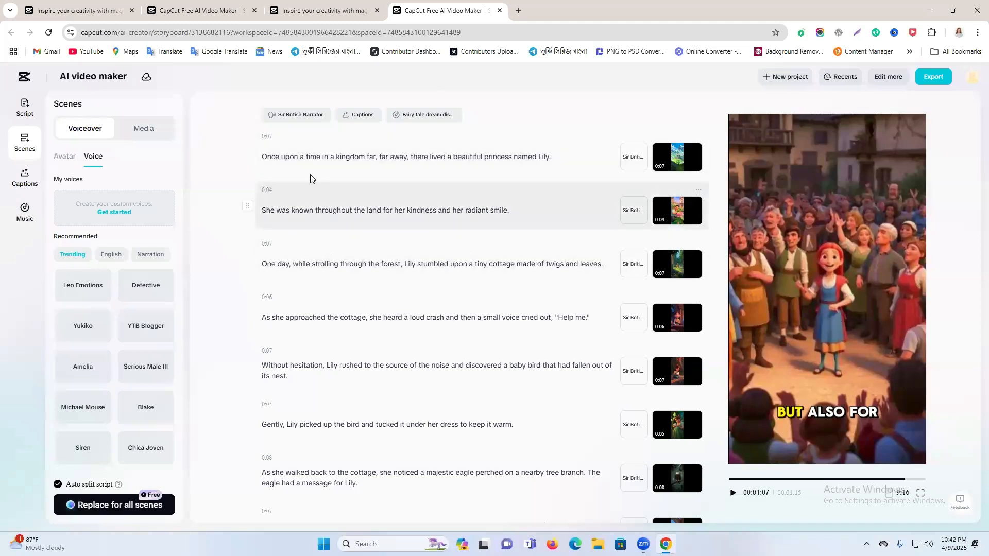
# Copy the full story script of all scenes and paste it into a new DeepSeek chat message at deepseek.com
pyautogui.moveTo(264, 155); pyautogui.dragTo(494, 478)
pyautogui.scroll(-3, 473, 303)
pyautogui.hotkey('ctrl', 'c')
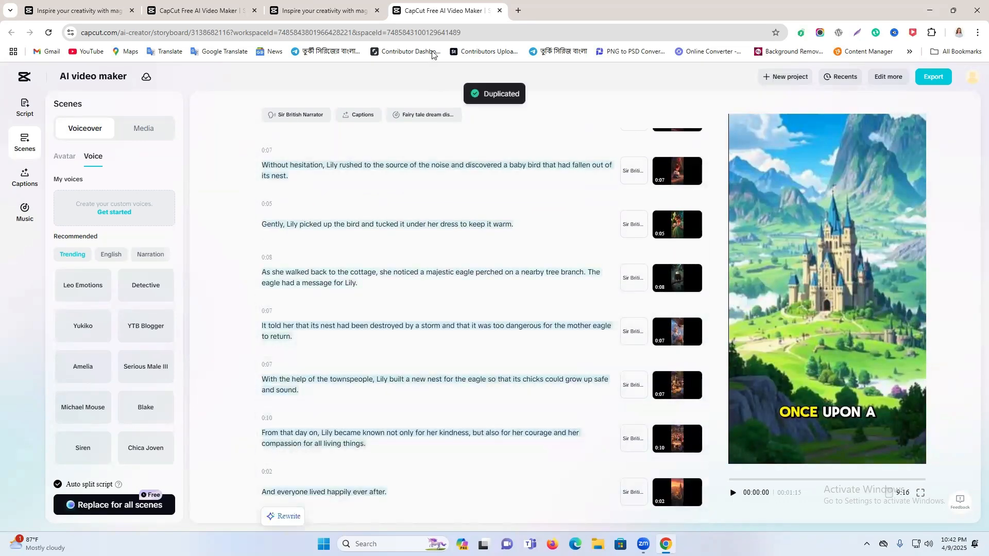
pyautogui.click(521, 9)
pyautogui.write('deepseek.com')
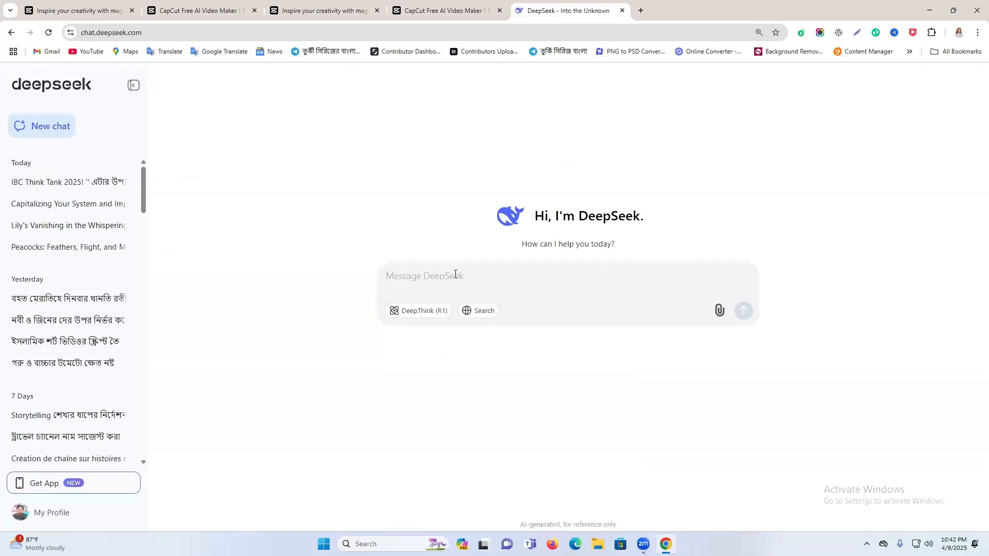
pyautogui.hotkey('ctrl', 'v')
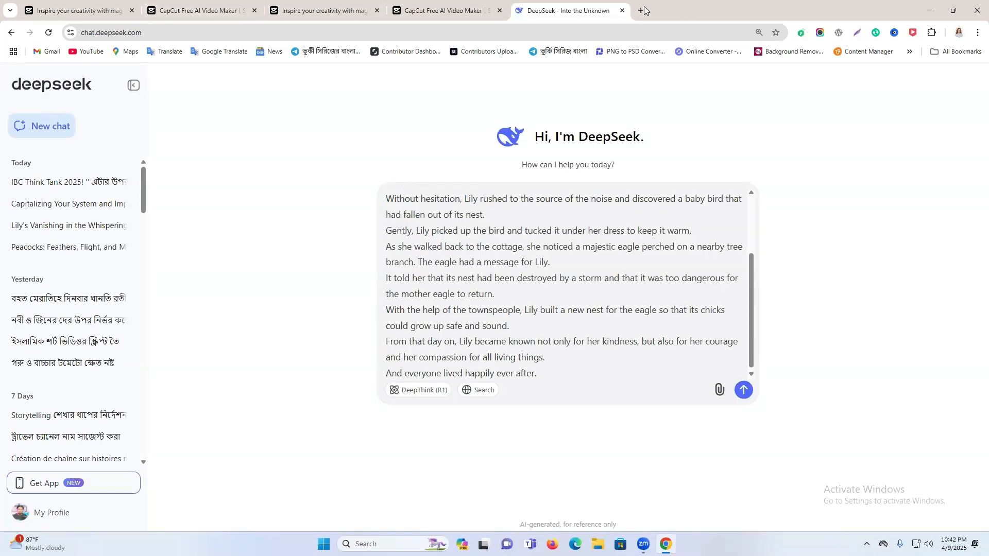
# In Google Translate, dictate the Bengali request "এটার উপর নির্ভর করে টাইটেল ডেসক্রিপশন এবং কিওয়ার্ড দিন"
pyautogui.hotkey('ctrl', 't')
pyautogui.click(209, 52)
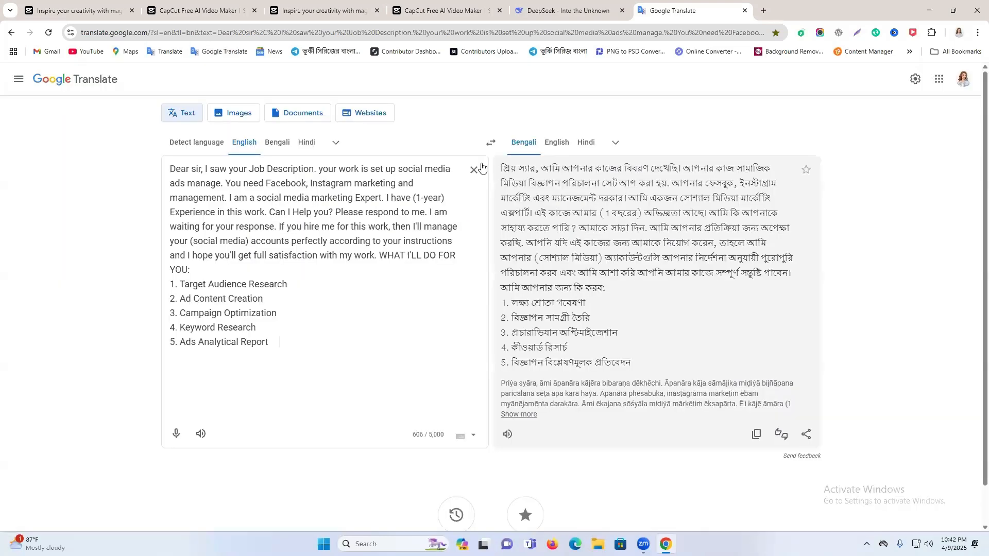
pyautogui.click(482, 169)
pyautogui.click(278, 142)
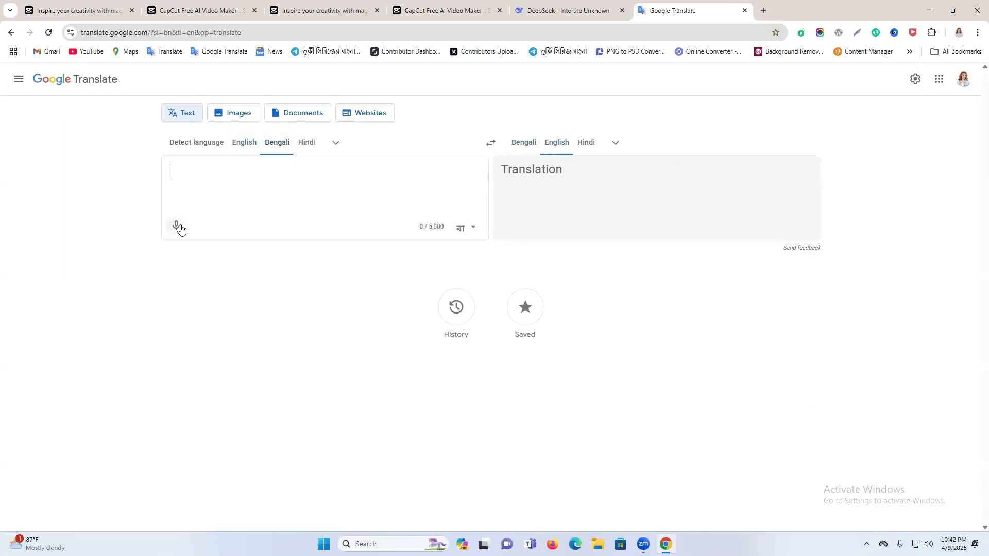
pyautogui.click(177, 225)
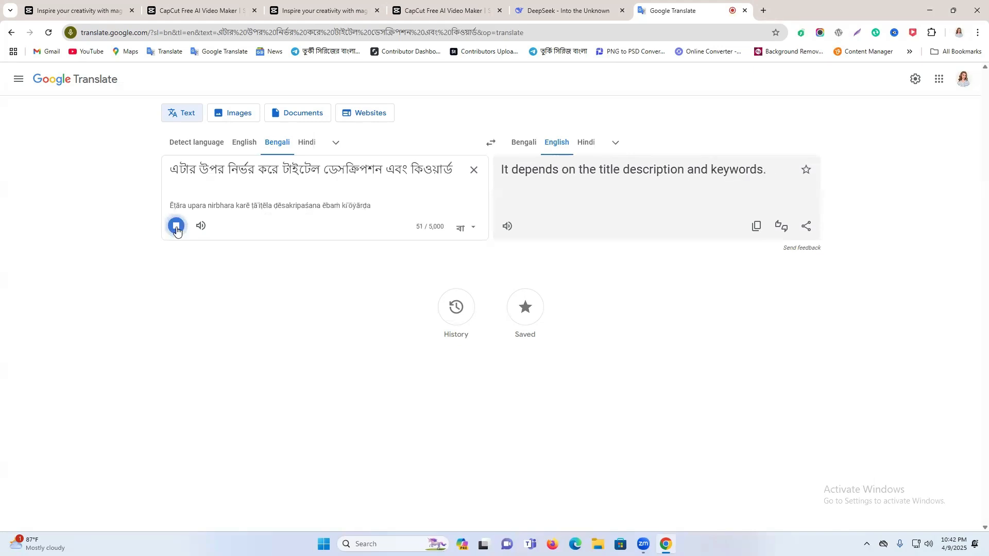
pyautogui.click(176, 227)
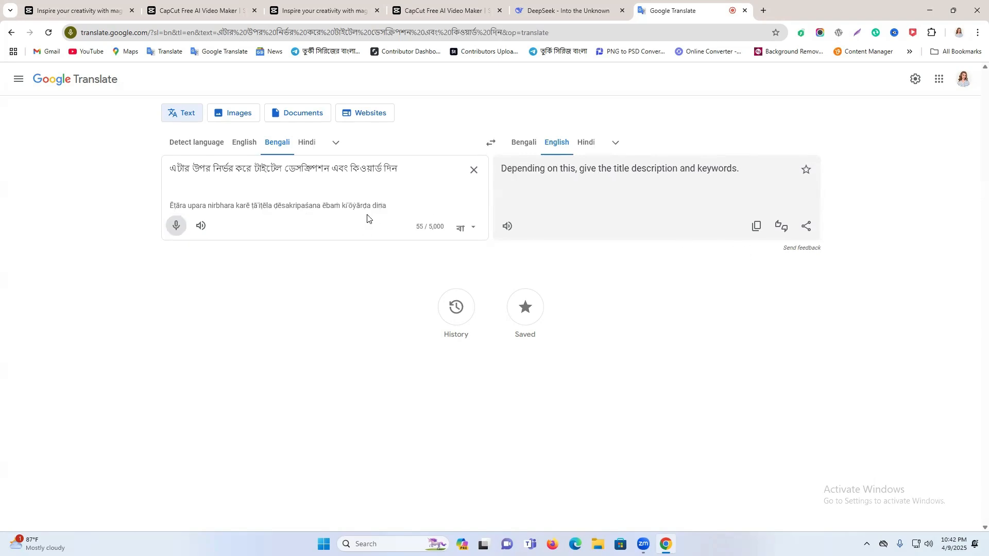
# Copy the dictated Bengali request to the end of the story message in DeepSeek and send it
pyautogui.tripleClick(263, 170)
pyautogui.click(541, 8)
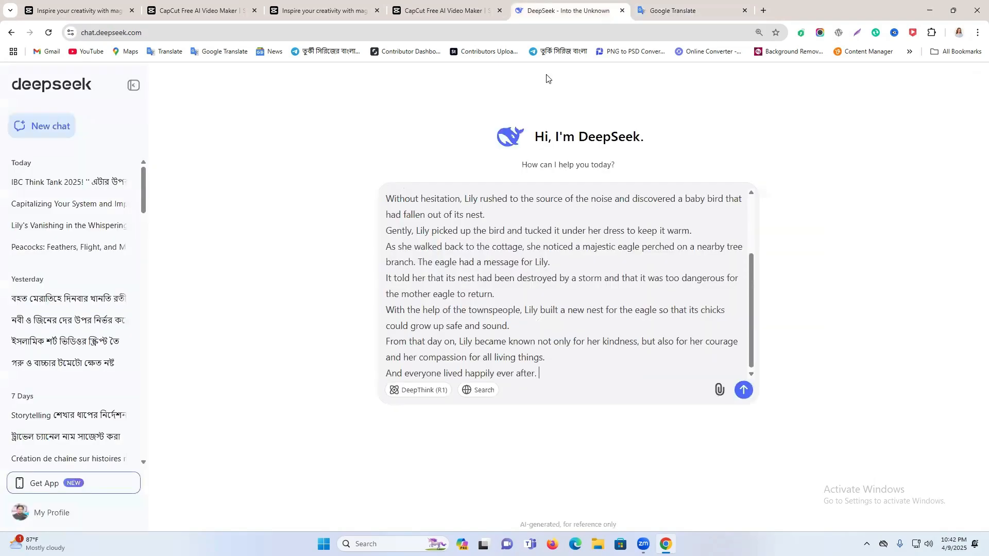
pyautogui.hotkey('ctrl', 'v')
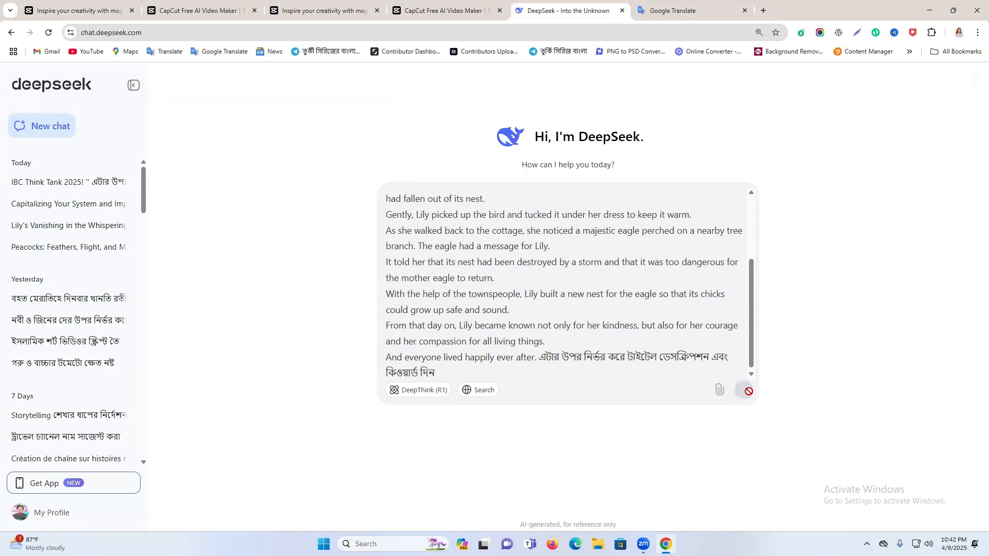
pyautogui.click(744, 390)
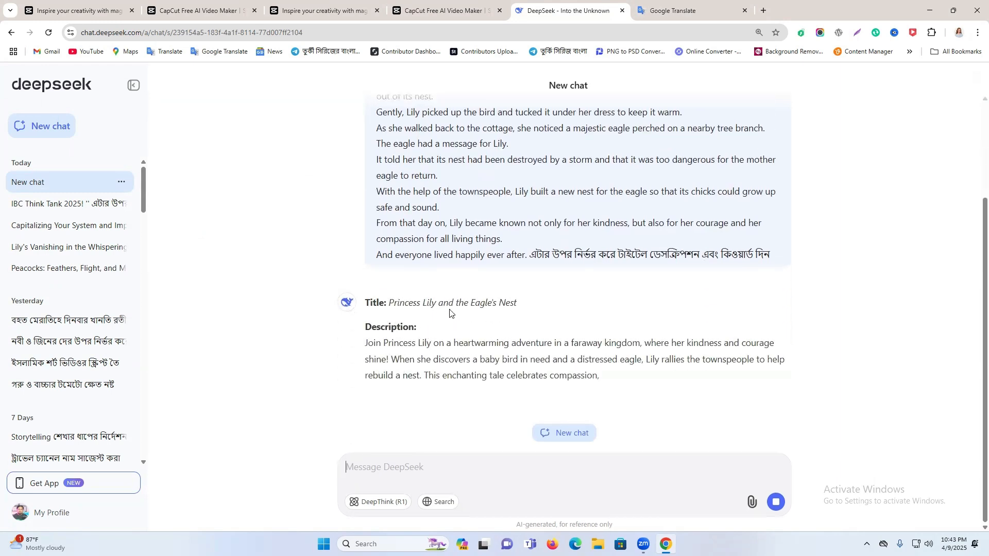
# Review the generated title, description and keywords, and ask DeepSeek for a Bengali version with "write bangla"
pyautogui.scroll(3, 490, 265)
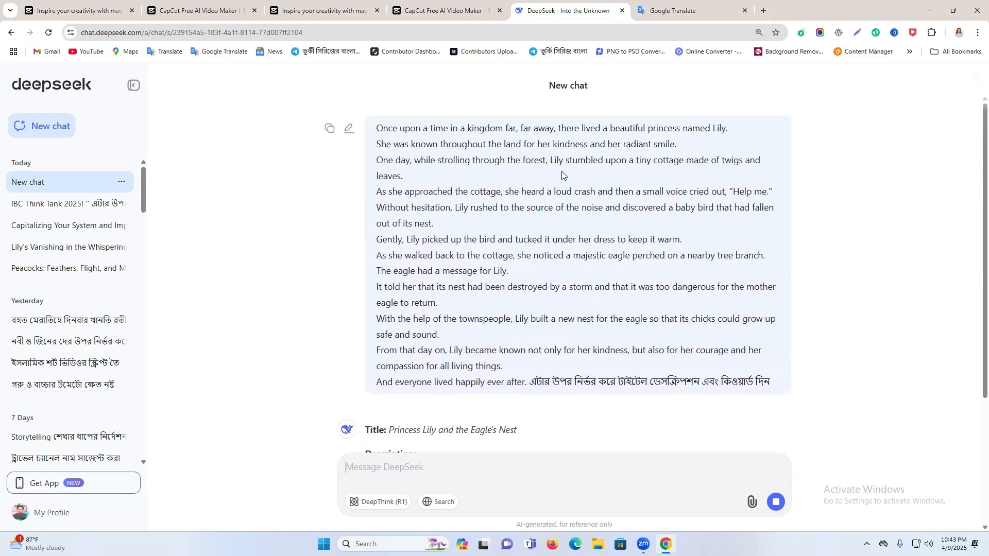
pyautogui.scroll(-2, 489, 286)
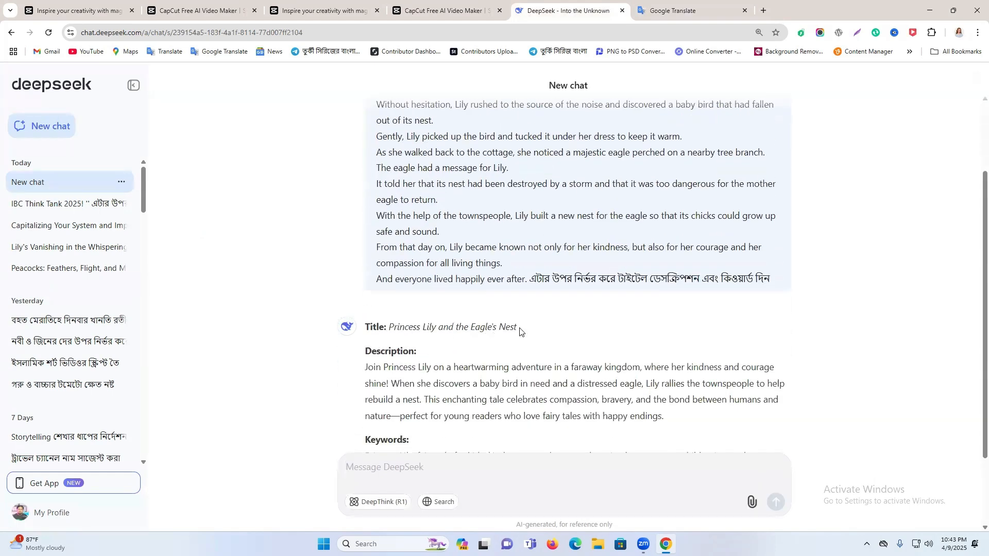
pyautogui.moveTo(520, 330); pyautogui.dragTo(395, 328)
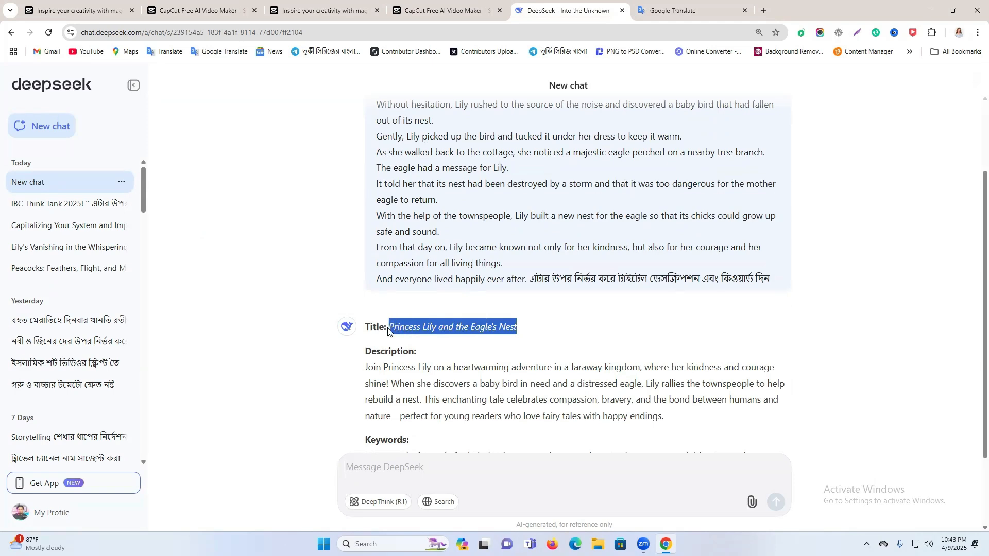
pyautogui.scroll(-2, 406, 131)
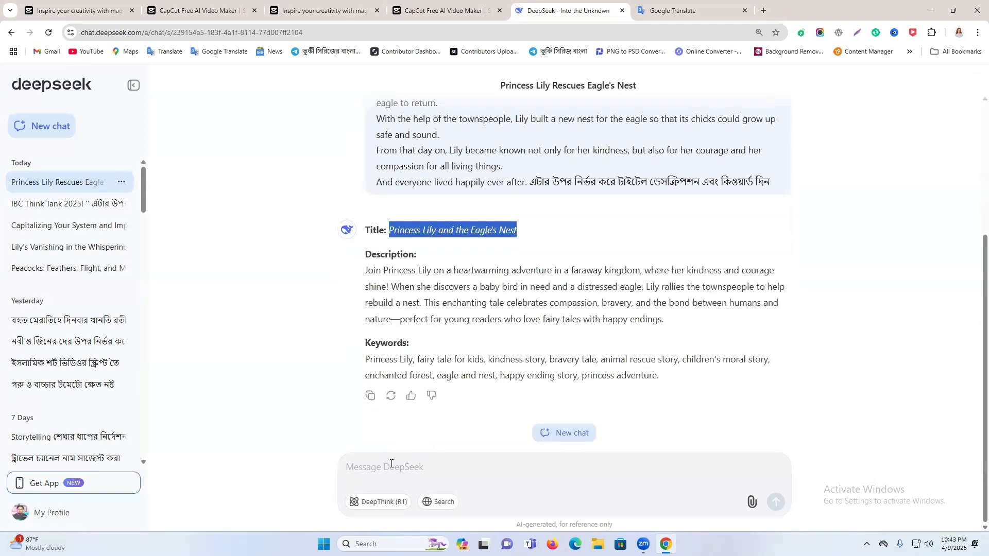
pyautogui.click(392, 468)
pyautogui.write('write bangl')
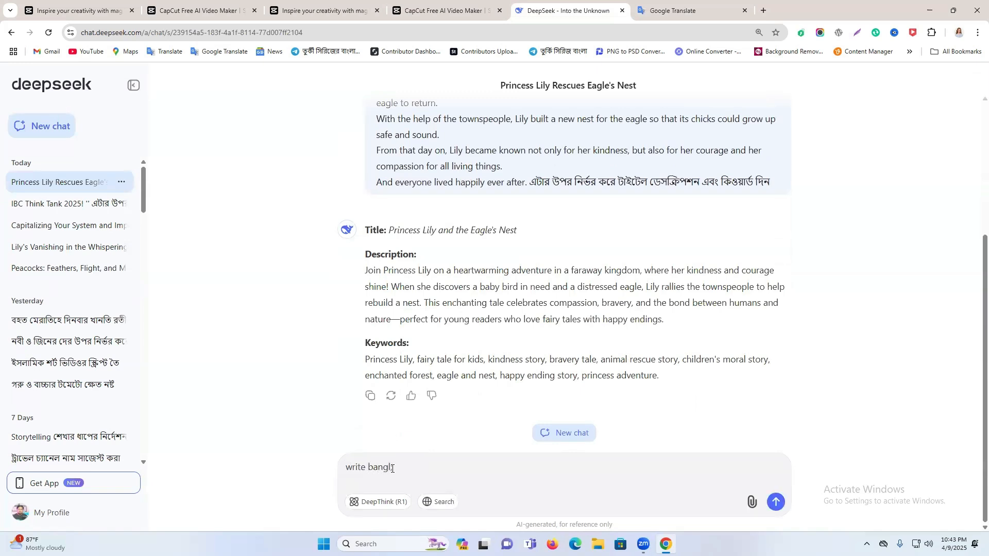
pyautogui.press('Return')
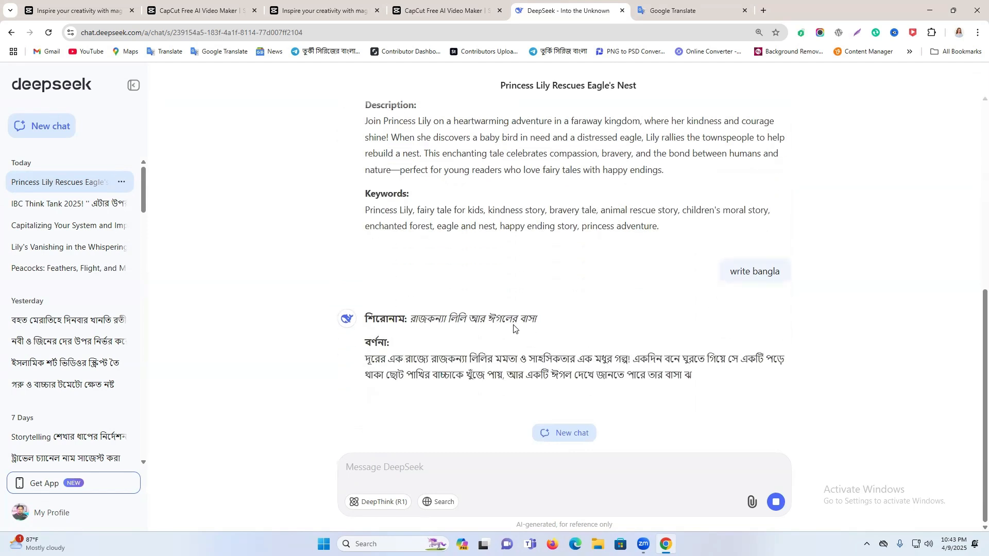
pyautogui.scroll(3, 533, 307)
pyautogui.scroll(-3, 534, 307)
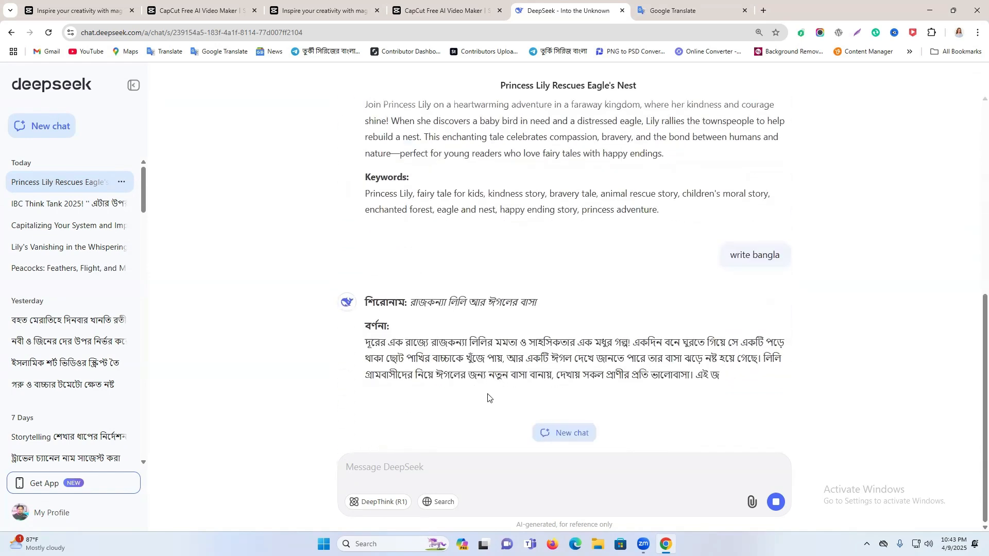
# In Google Translate, dictate the Bengali request for five good titles: "আমার জন্য ভালো মানের পাঁচটি টাইটেল বের করুন"
pyautogui.click(669, 10)
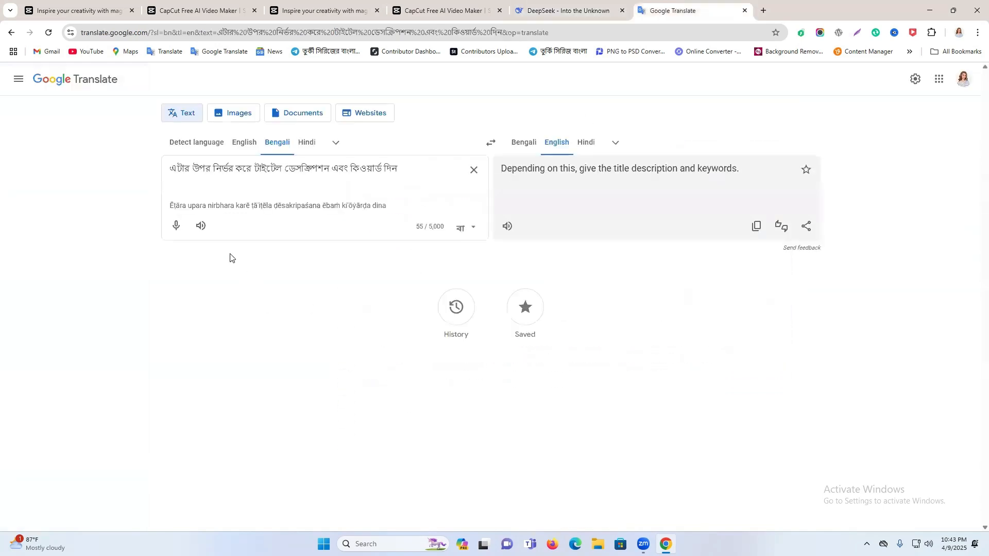
pyautogui.click(176, 225)
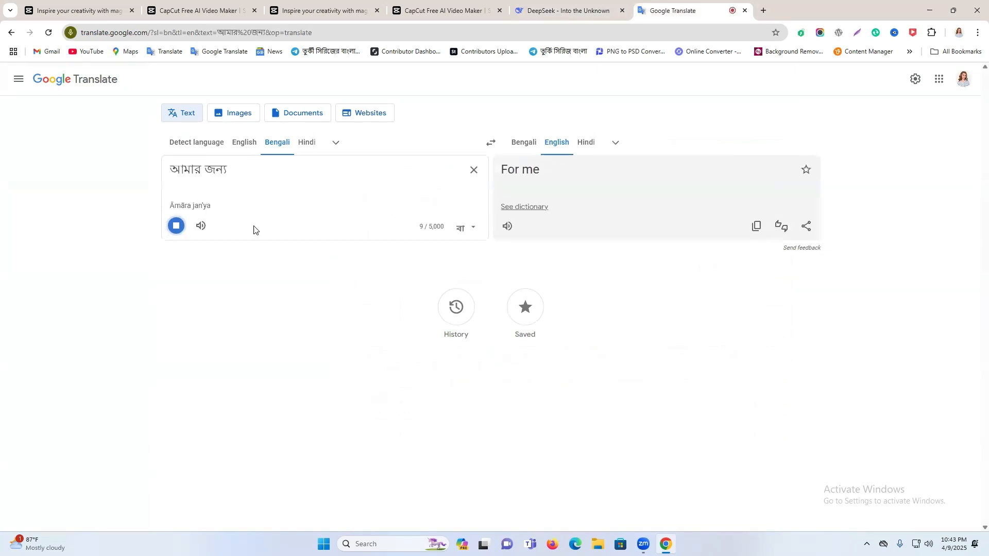
pyautogui.click(177, 236)
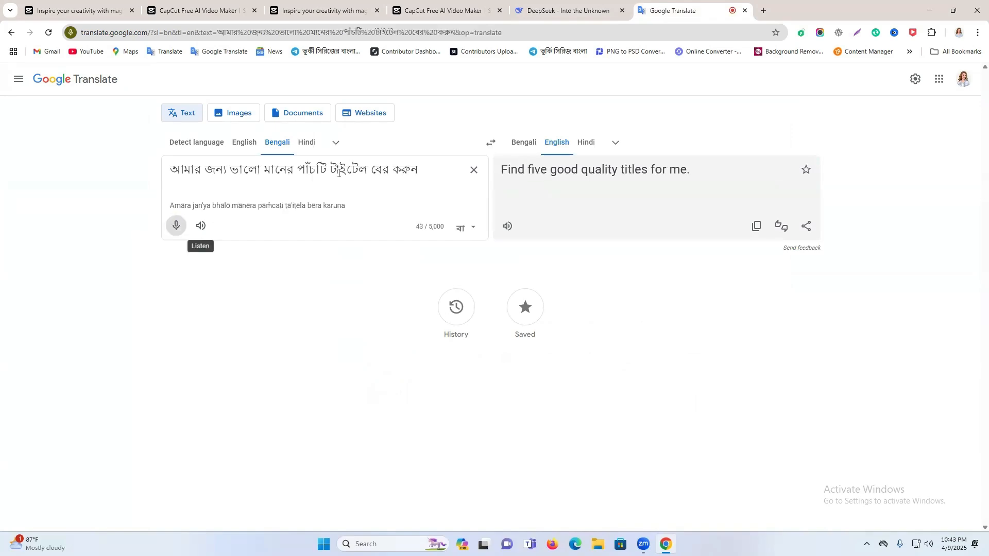
# Copy the dictated Bengali request for five good titles from Google Translate into the DeepSeek chat and send it
pyautogui.tripleClick(339, 173)
pyautogui.hotkey('ctrl', 'c')
pyautogui.click(529, 4)
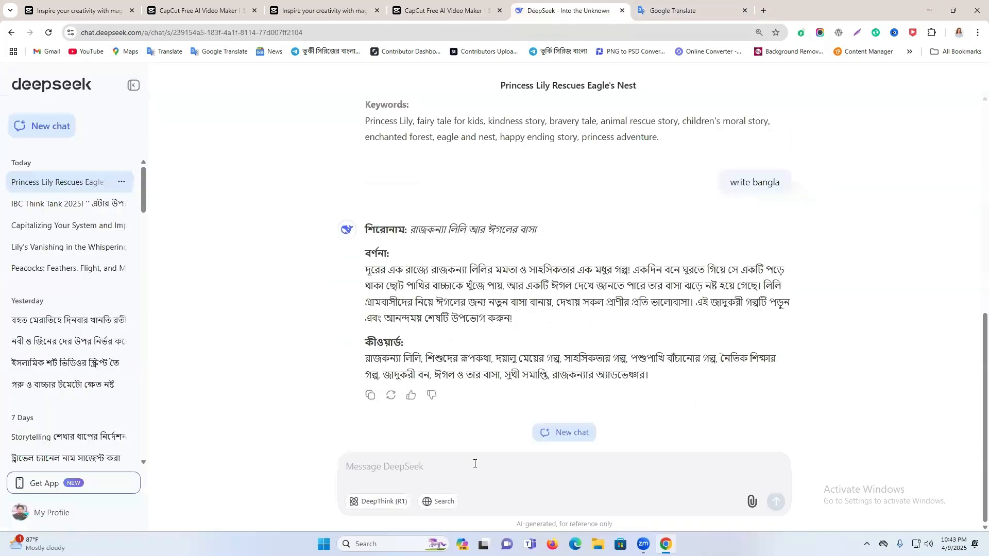
pyautogui.hotkey('ctrl', 'v')
pyautogui.click(775, 501)
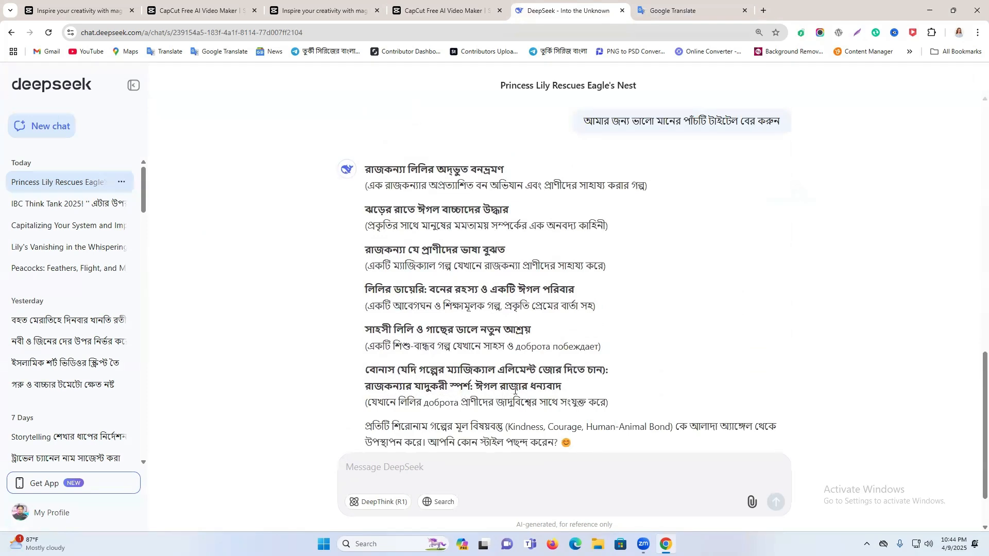
# Review the five Bengali titles and ask DeepSeek for an English version with "english"
pyautogui.scroll(1, 515, 388)
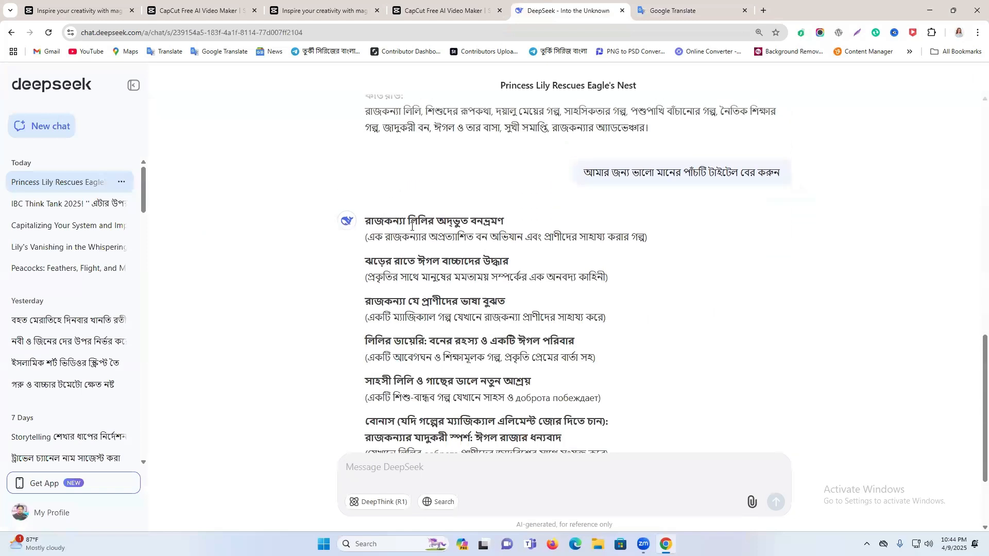
pyautogui.tripleClick(413, 231)
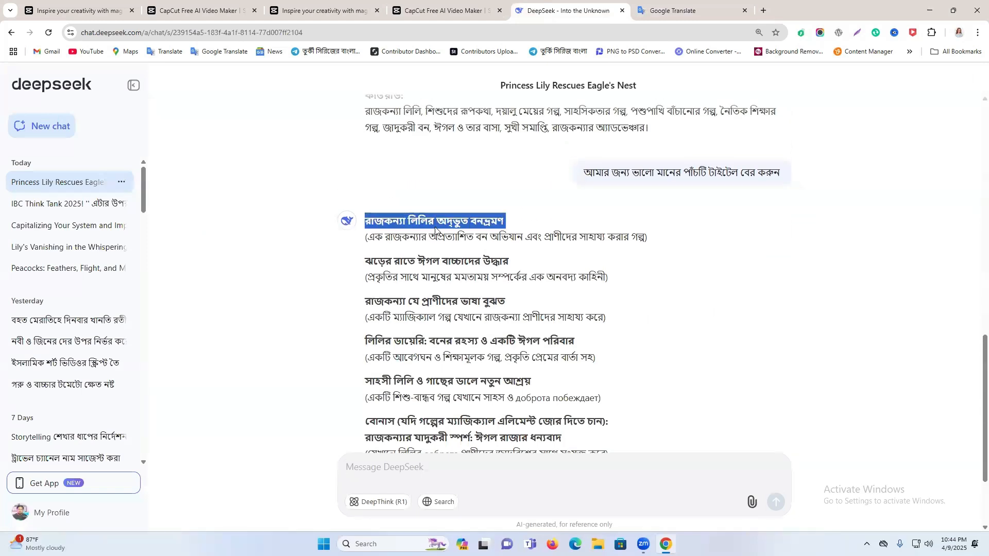
pyautogui.scroll(-3, 435, 230)
pyautogui.click(382, 476)
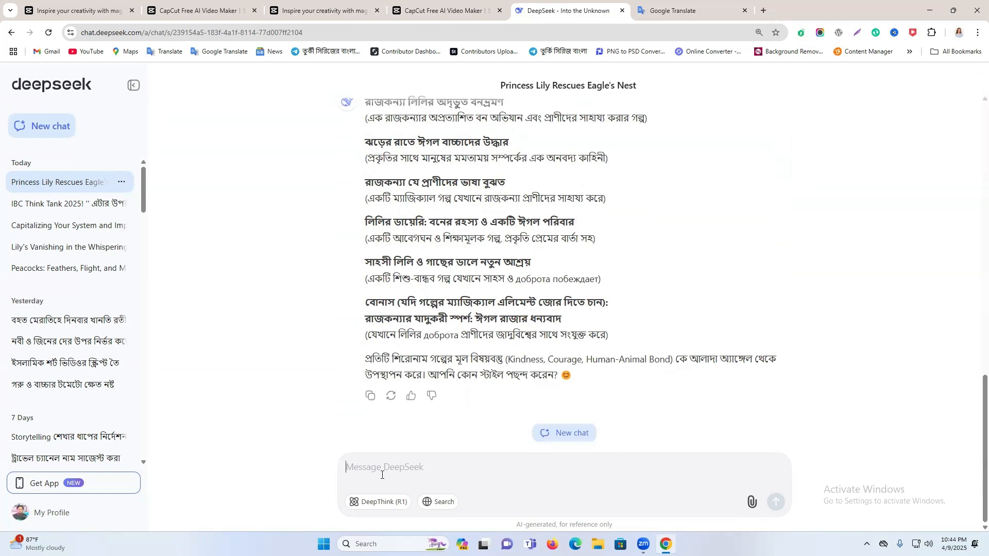
pyautogui.write('english')
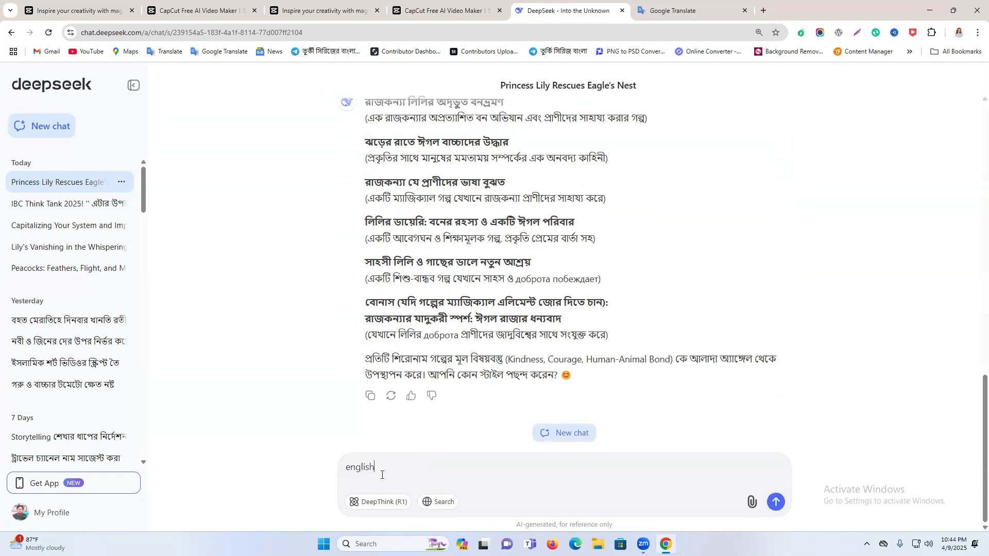
pyautogui.press('Return')
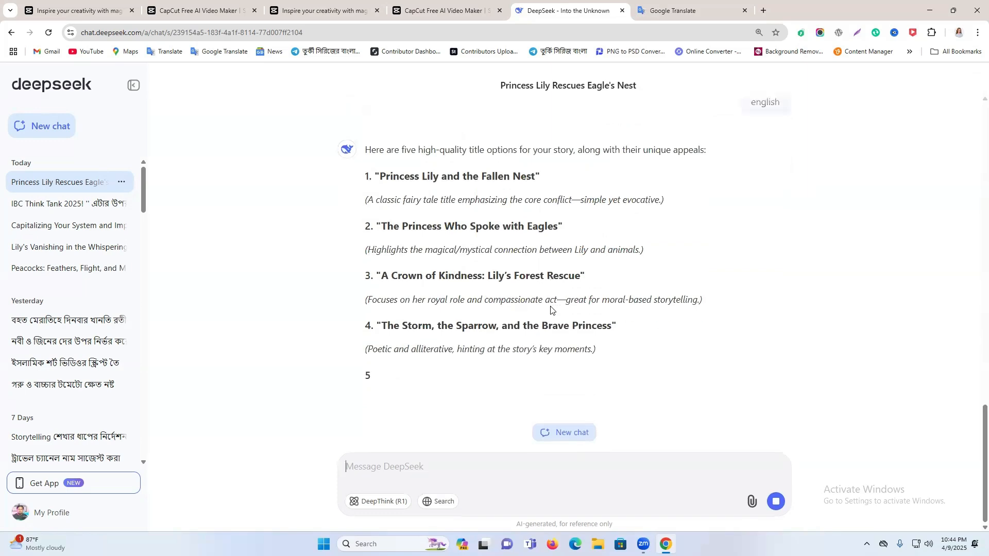
# Copy the first English title, "Princess Lily and the Fallen Nest", from DeepSeek and enter it as the export file name in CapCut
pyautogui.scroll(10, 441, 205)
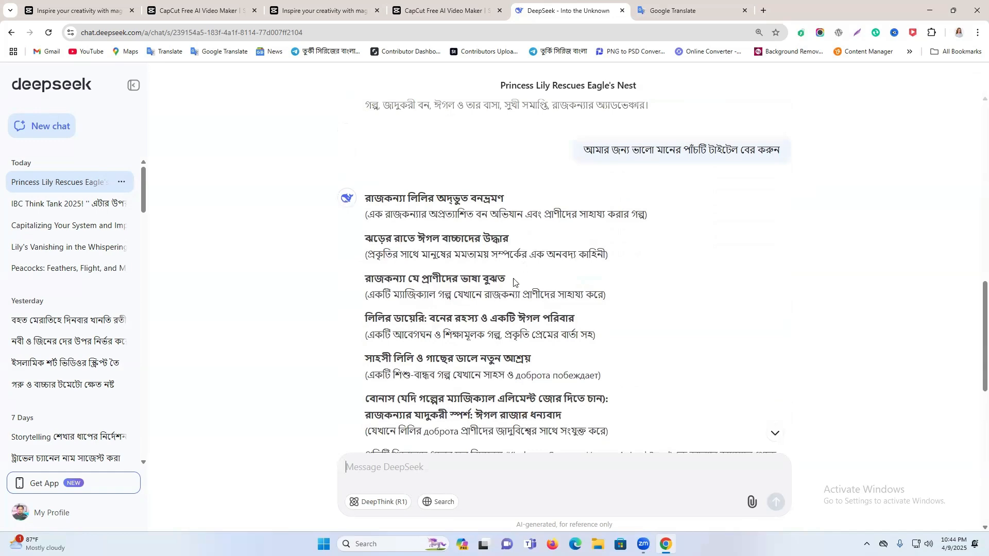
pyautogui.scroll(-4, 561, 195)
pyautogui.moveTo(380, 385); pyautogui.dragTo(580, 390)
pyautogui.hotkey('ctrl', 'c')
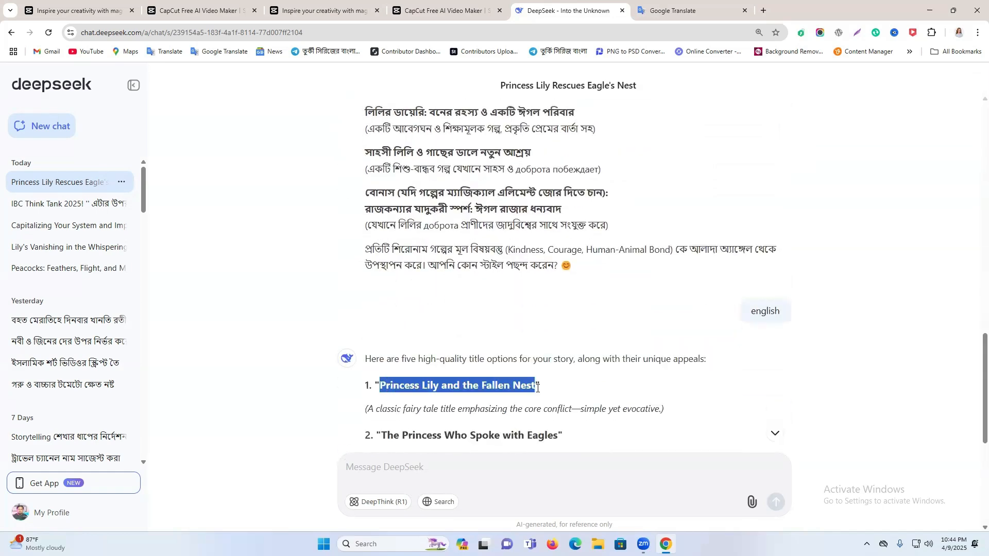
pyautogui.click(456, 4)
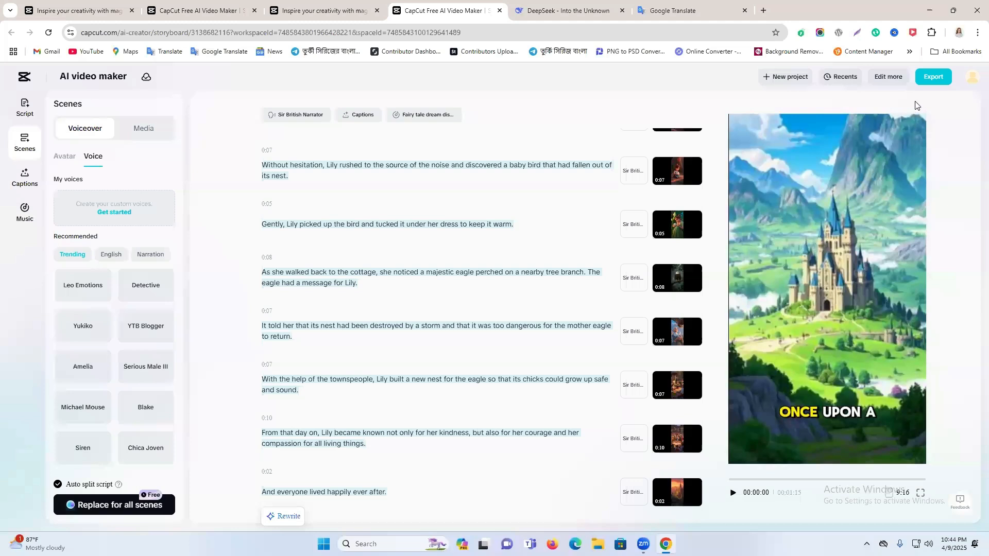
pyautogui.click(930, 82)
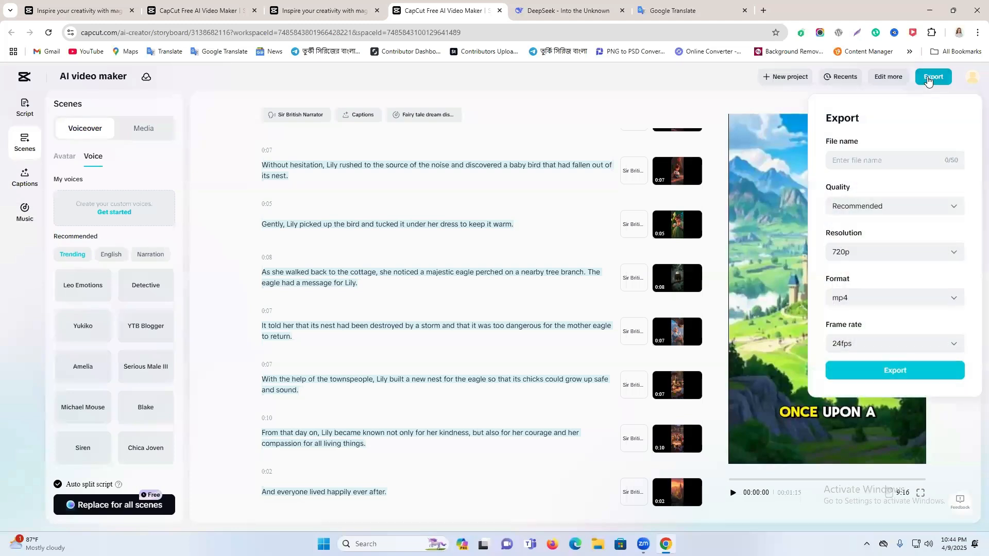
pyautogui.click(860, 161)
pyautogui.hotkey('ctrl', 'v')
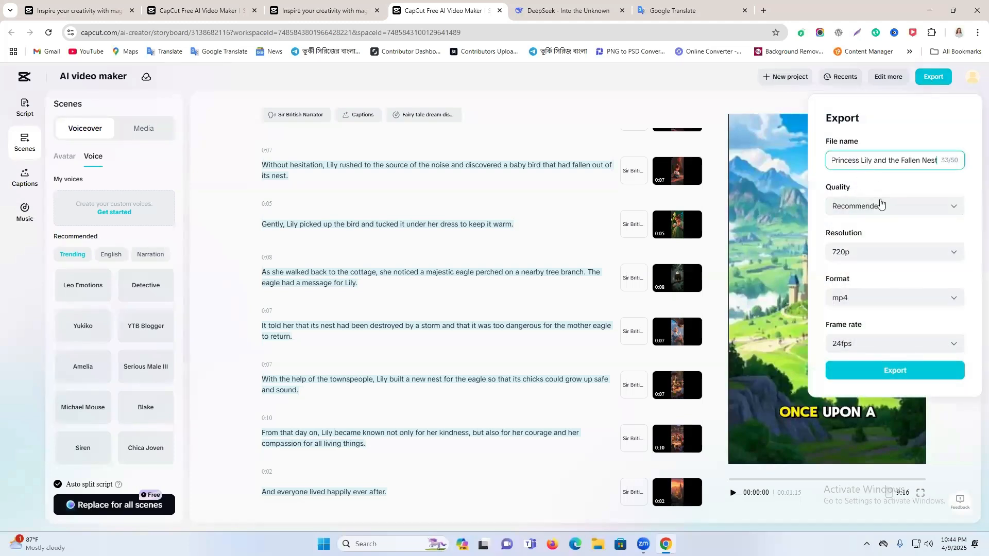
# Set the export resolution to 1080p and export the video
pyautogui.click(871, 253)
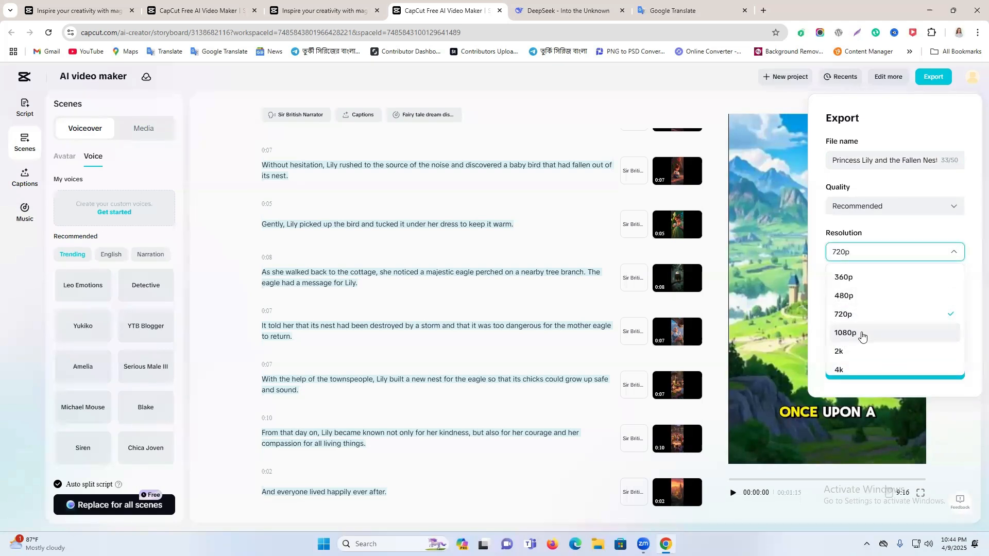
pyautogui.click(862, 335)
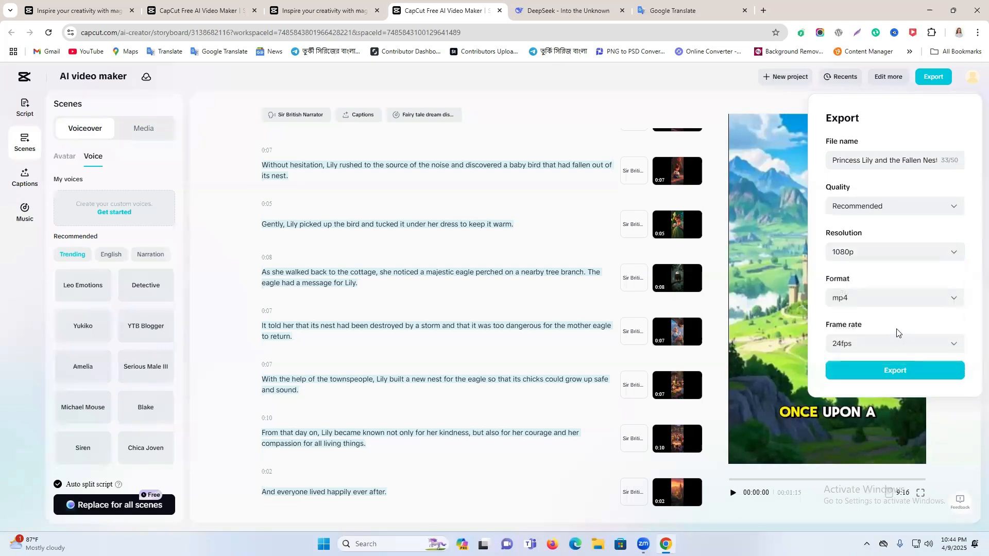
pyautogui.click(887, 379)
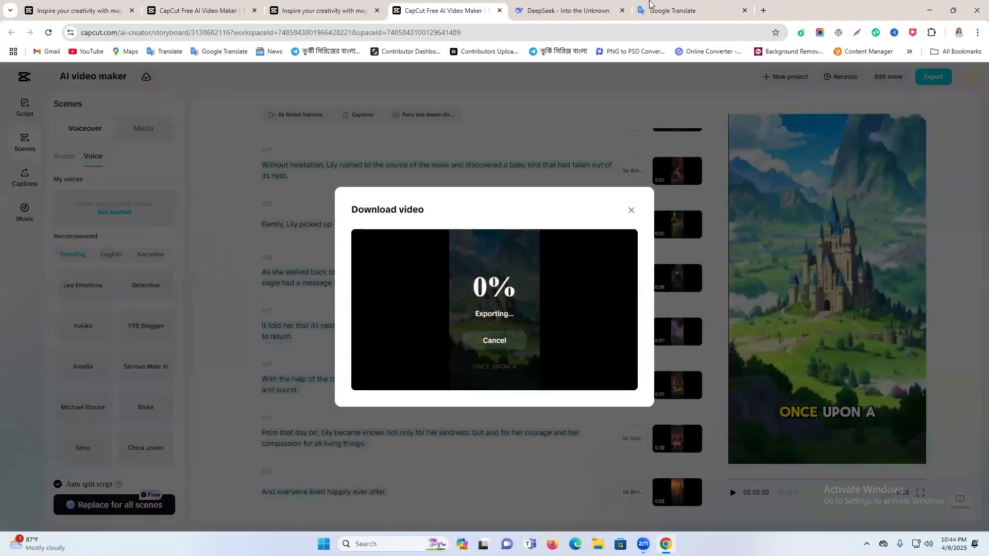
# Open YouTube in a new tab, switch to the Toffee Story account and open its channel page
pyautogui.click(763, 10)
pyautogui.click(523, 255)
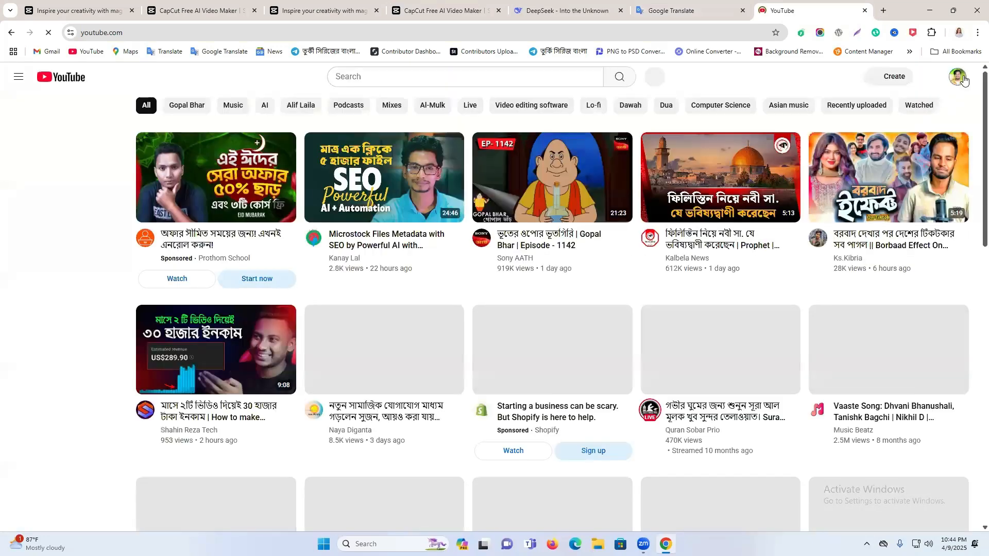
pyautogui.click(962, 79)
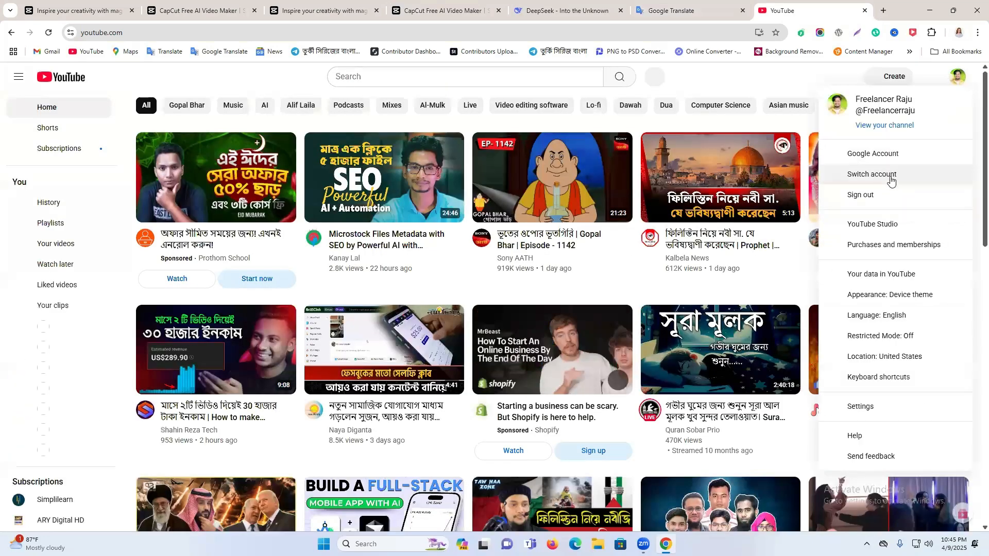
pyautogui.click(874, 176)
pyautogui.scroll(-3, 885, 277)
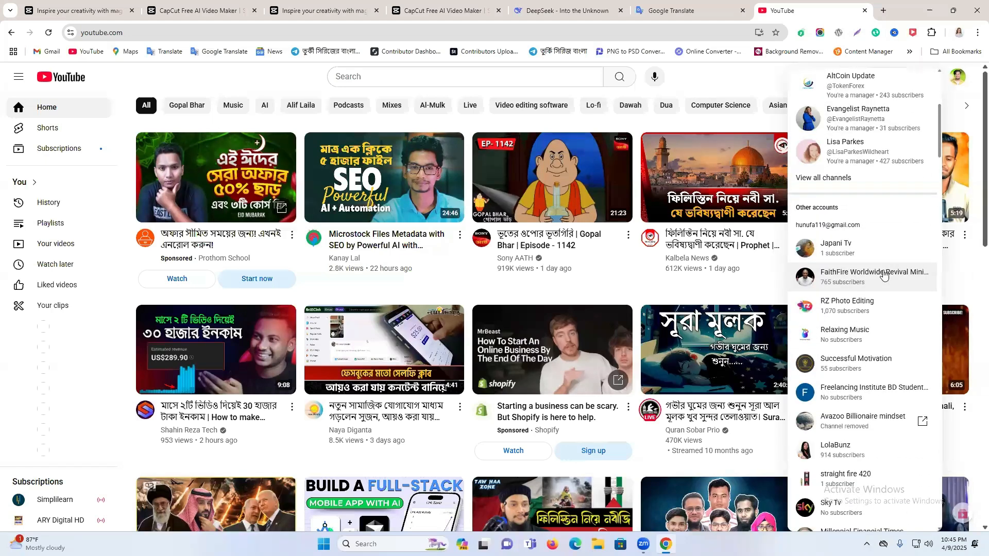
pyautogui.scroll(-15, 883, 276)
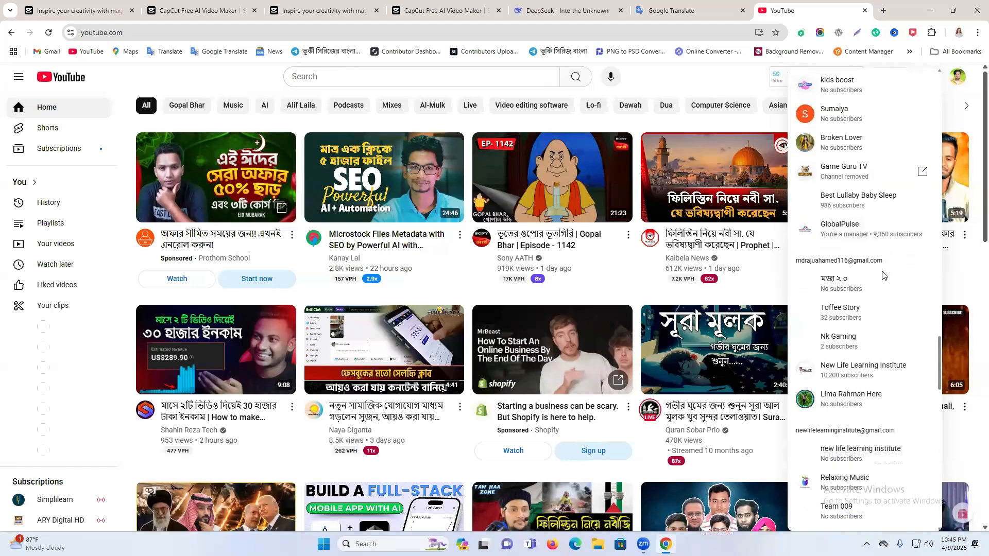
pyautogui.click(865, 311)
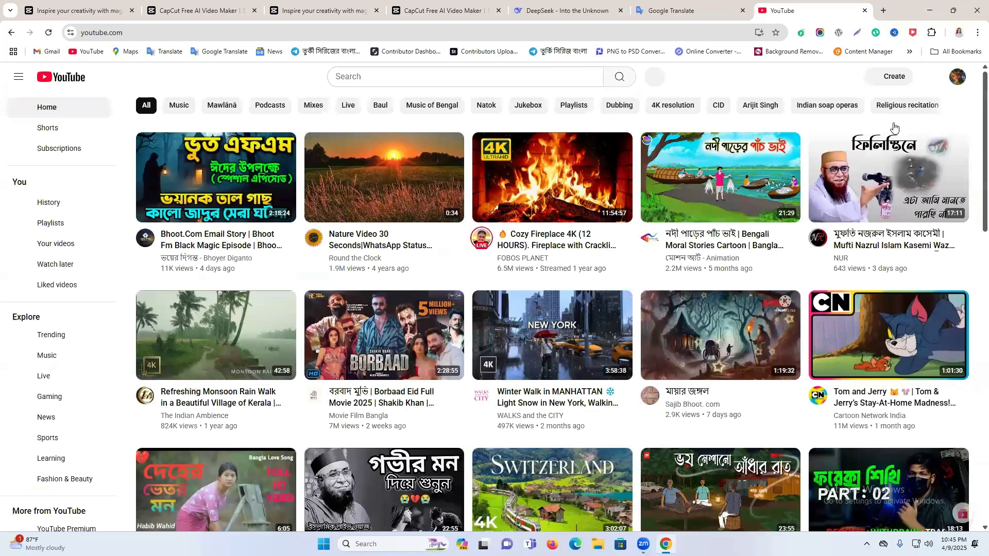
pyautogui.click(893, 124)
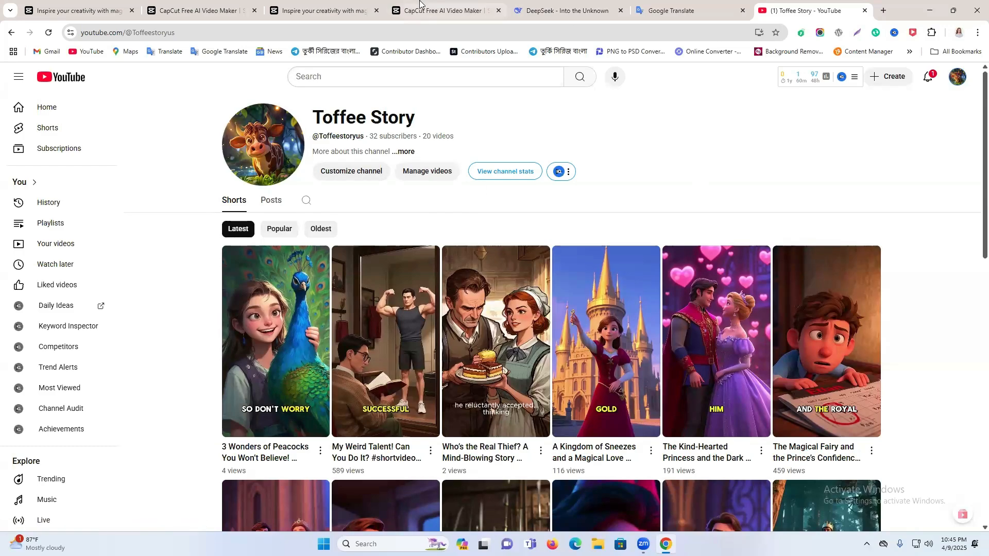
# Look through the Shorts published on the Toffee Story channel
pyautogui.scroll(-4, 664, 252)
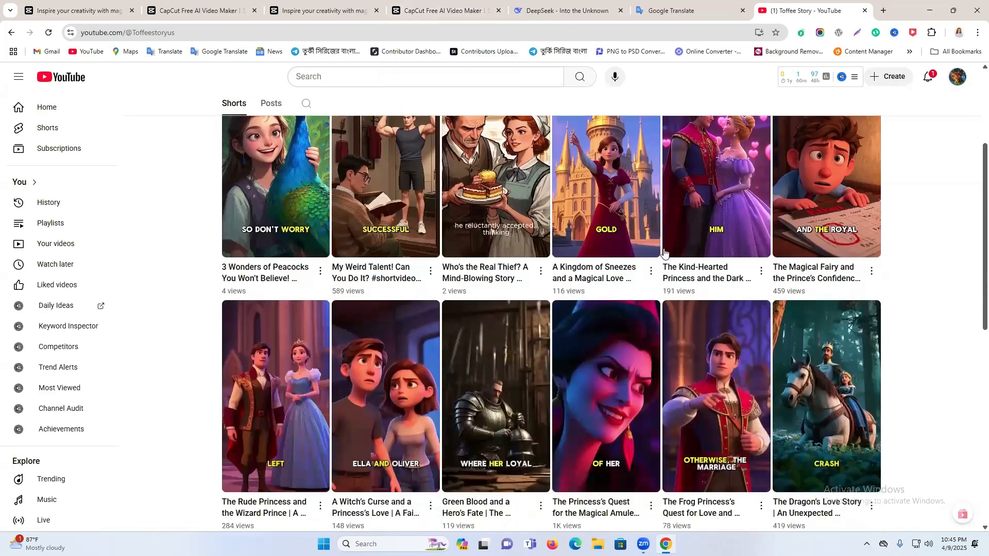
pyautogui.scroll(-4, 664, 253)
pyautogui.scroll(-4, 796, 329)
pyautogui.scroll(4, 796, 327)
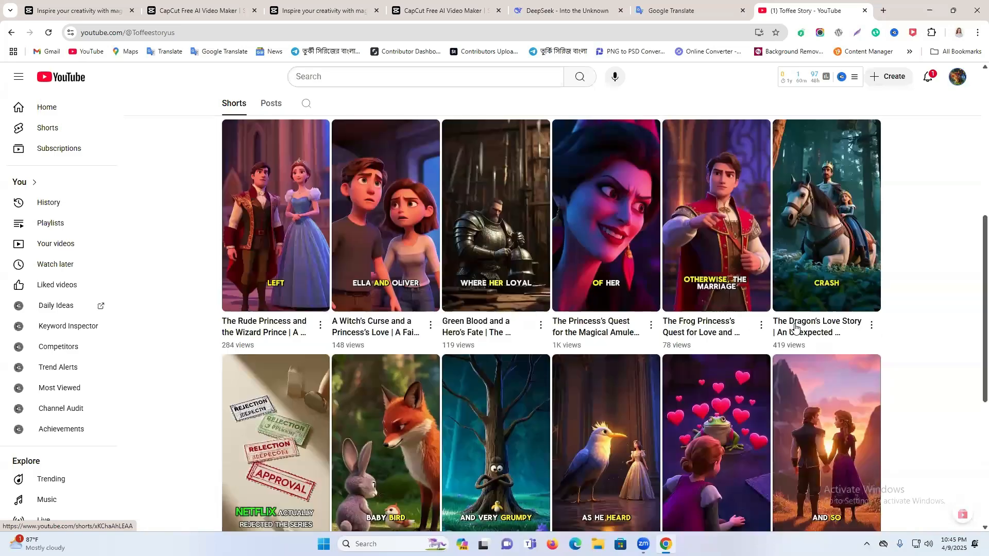
pyautogui.scroll(7, 783, 314)
pyautogui.scroll(-5, 763, 317)
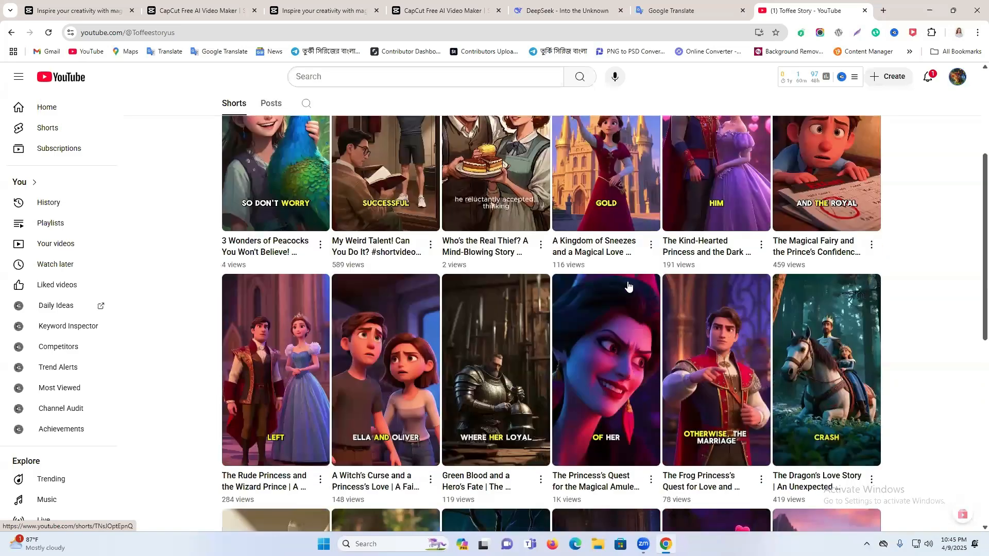
pyautogui.scroll(-8, 519, 307)
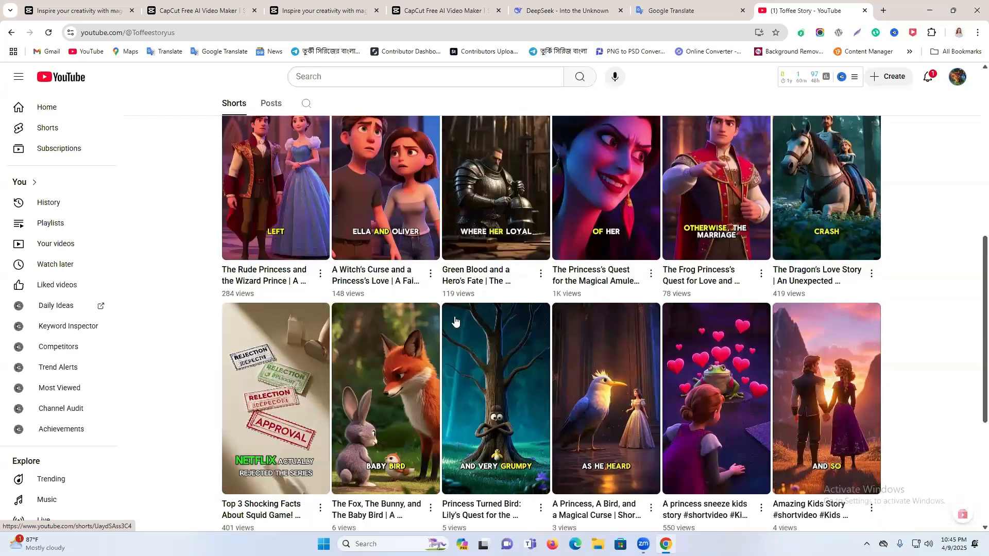
pyautogui.scroll(13, 520, 304)
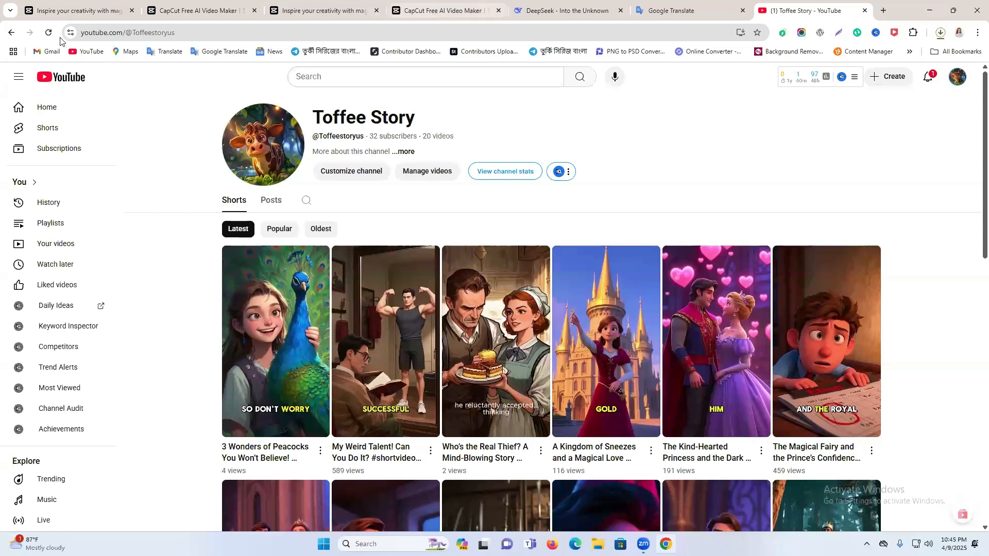
# Check the exported video's download and upload "Princess Lily and the Fallen Nest" from Downloads to the Toffee Story channel
pyautogui.click(943, 33)
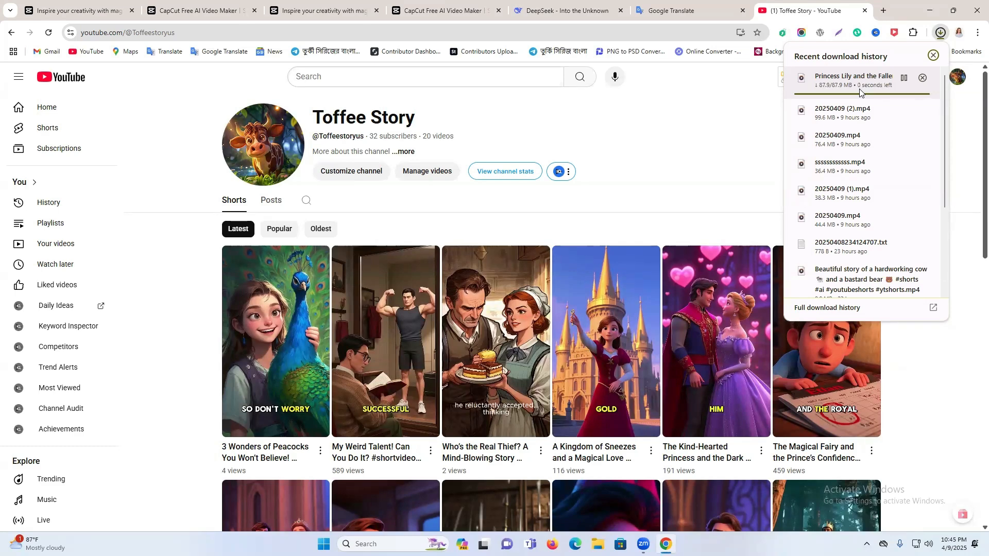
pyautogui.click(886, 76)
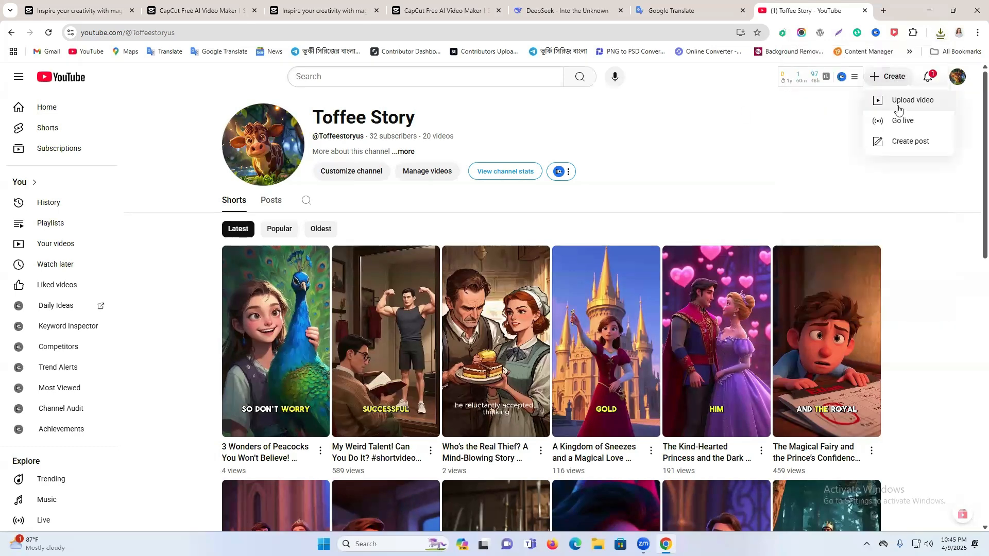
pyautogui.click(900, 101)
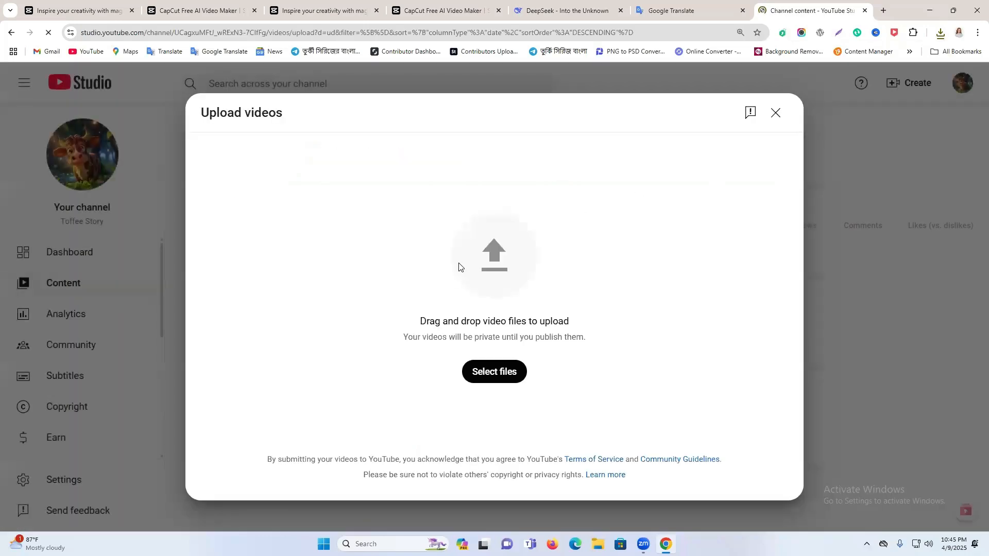
pyautogui.click(459, 267)
pyautogui.click(122, 106)
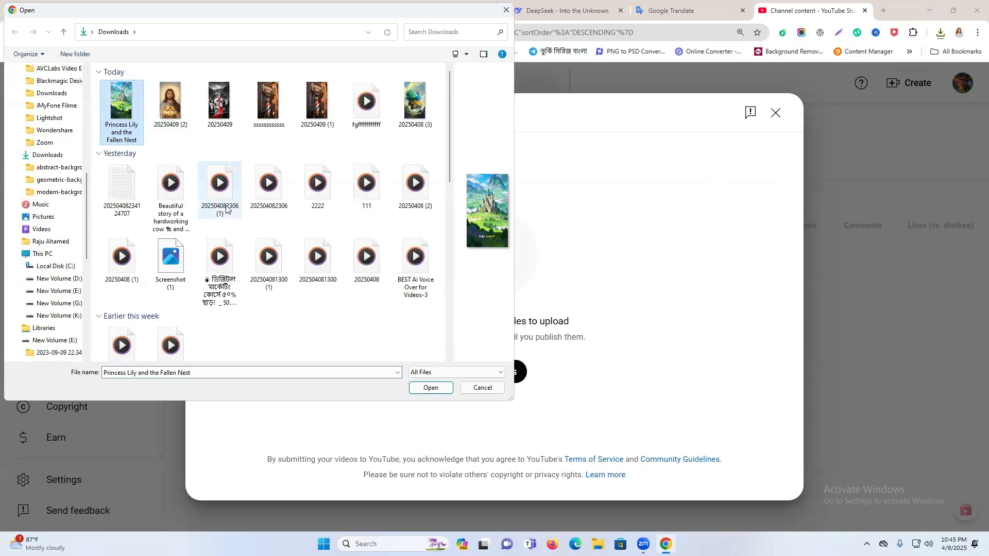
pyautogui.click(430, 389)
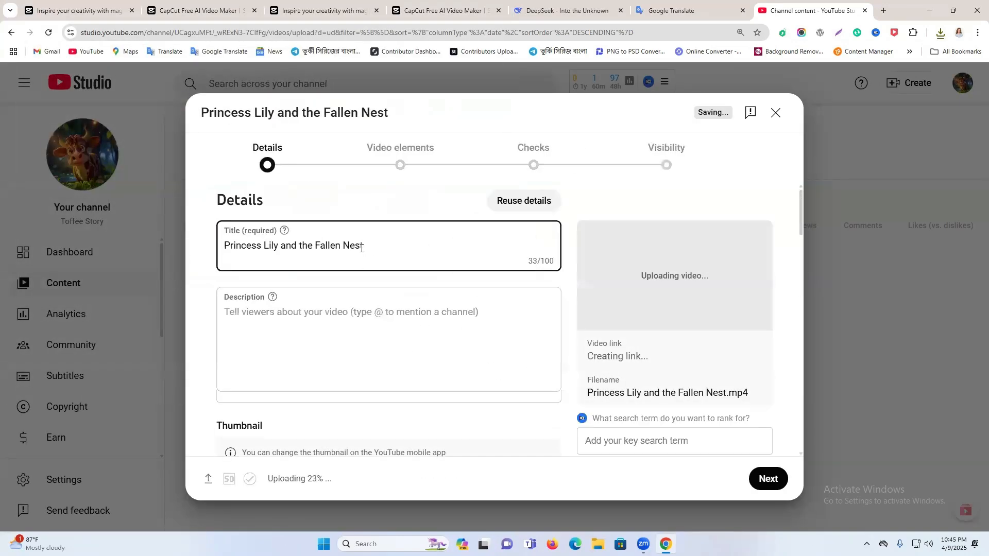
# Add the suggested hashtag #kids to the end of the uploaded video's title
pyautogui.hotkey('ctrl', 'a')
pyautogui.click(434, 254)
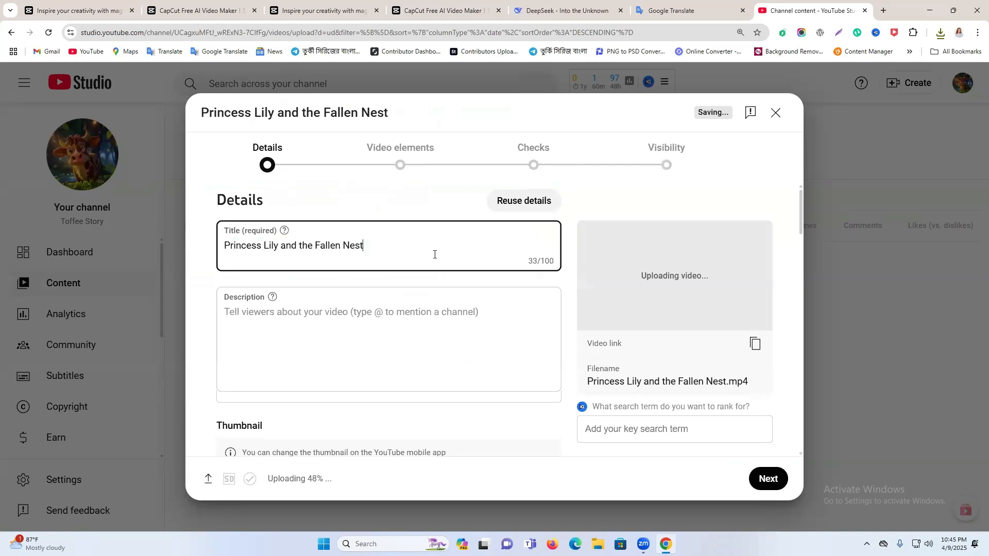
pyautogui.write('#')
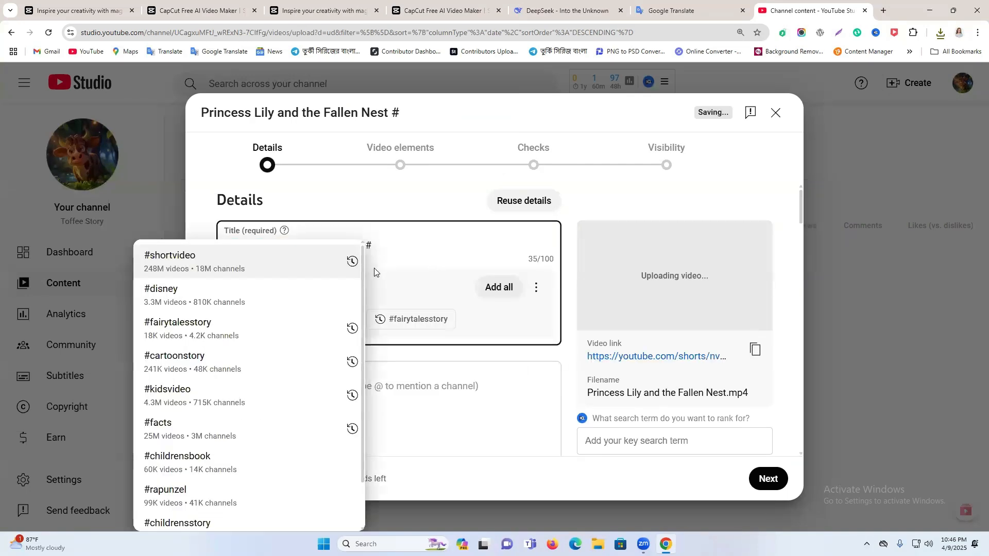
pyautogui.write('kid')
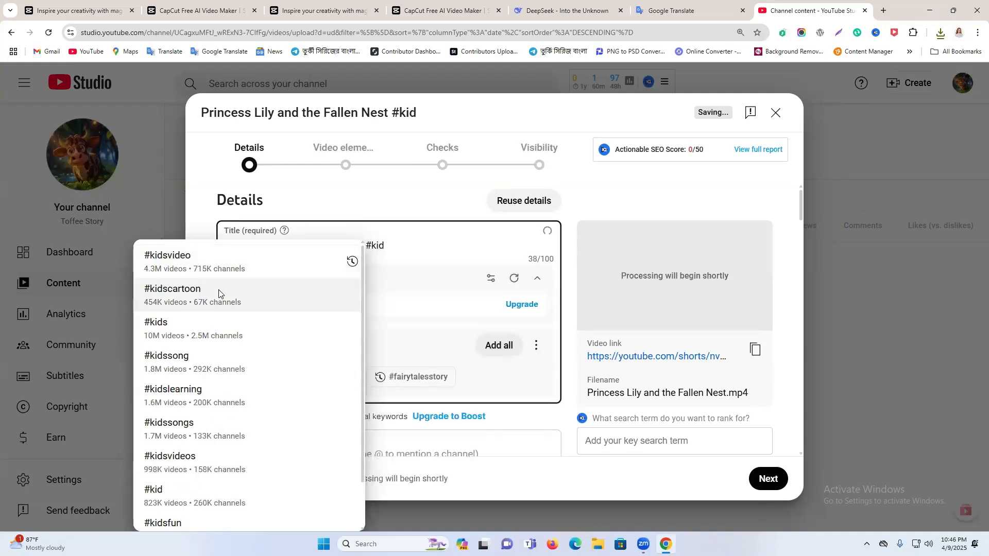
pyautogui.click(194, 334)
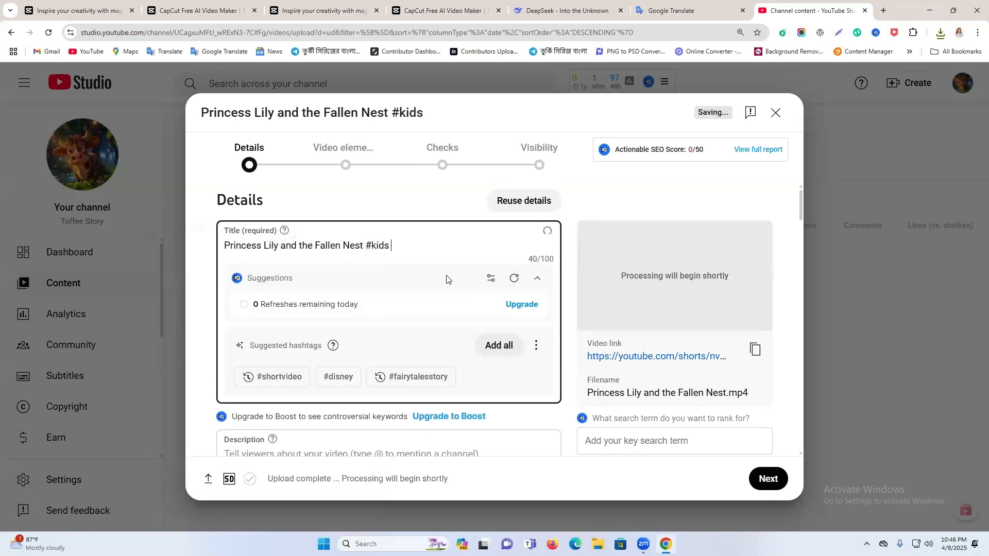
# Add the suggested hashtags #kidsvideo, #story and #cartoon to the end of the video title
pyautogui.write('#')
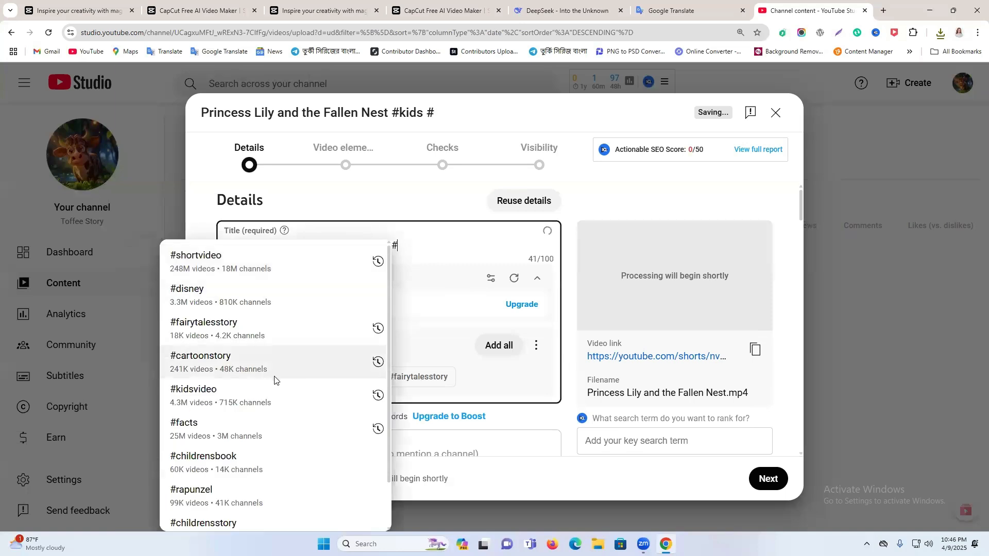
pyautogui.click(259, 395)
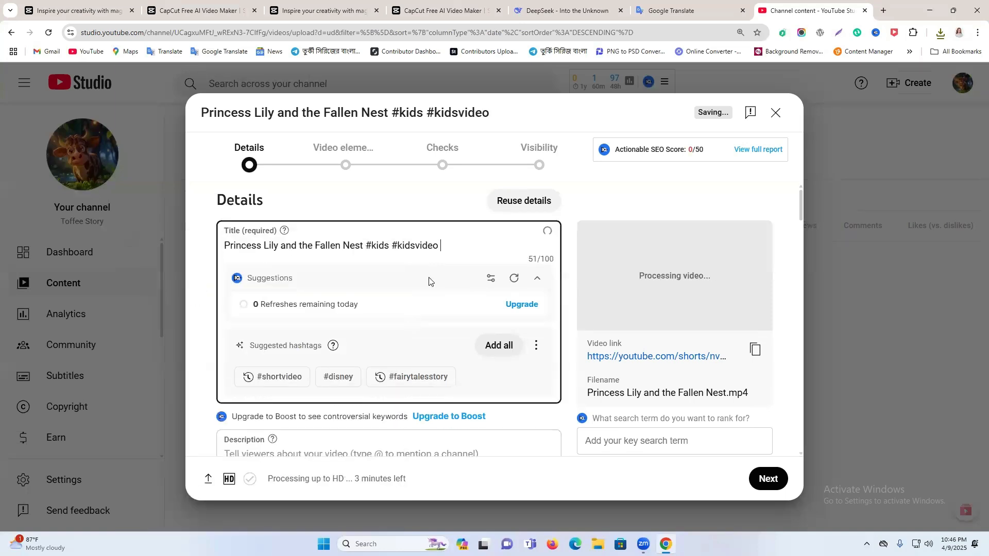
pyautogui.write('#')
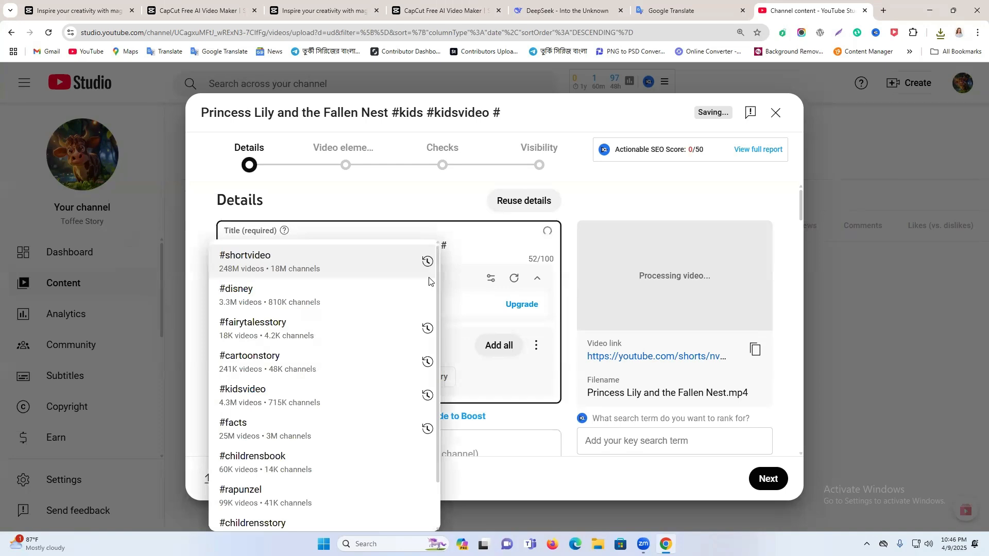
pyautogui.write('st')
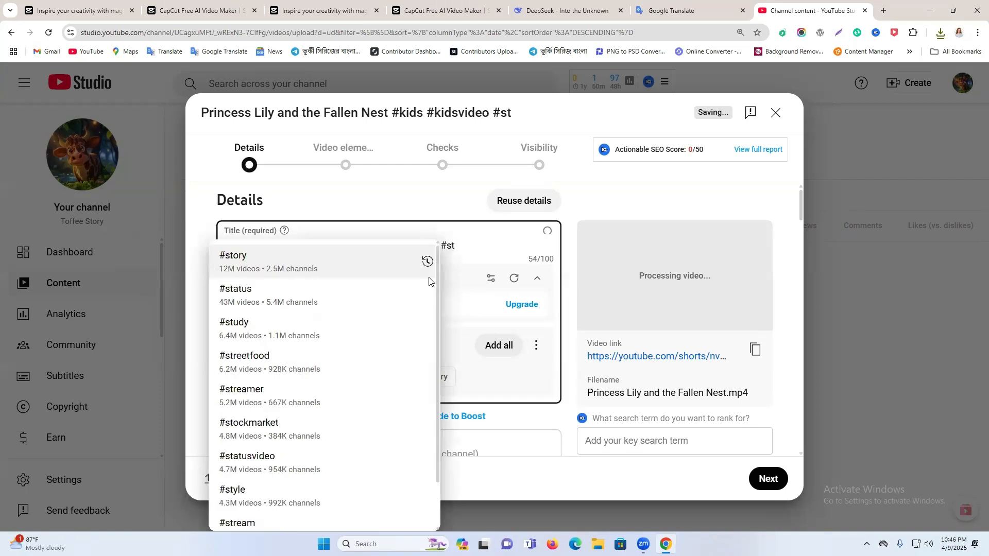
pyautogui.press('Return')
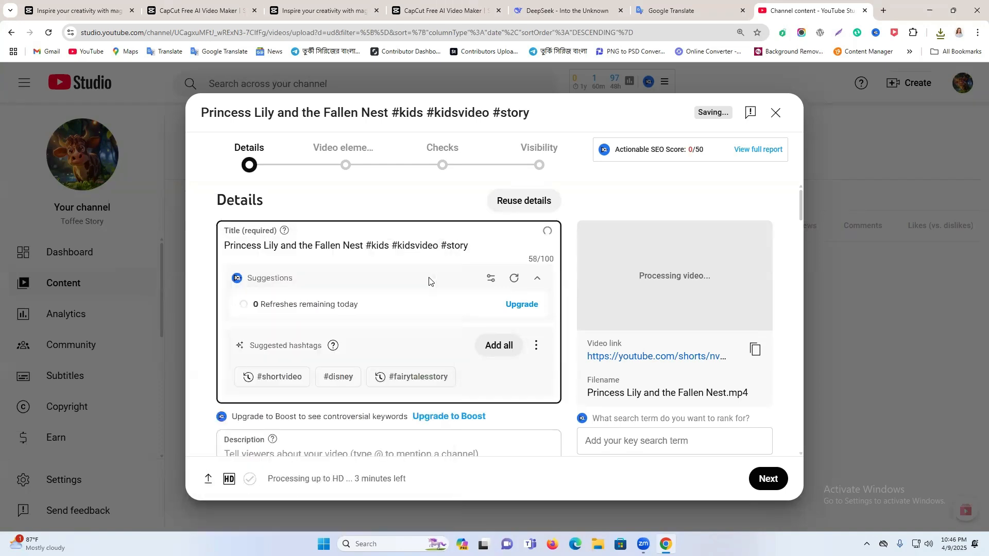
pyautogui.write('#car')
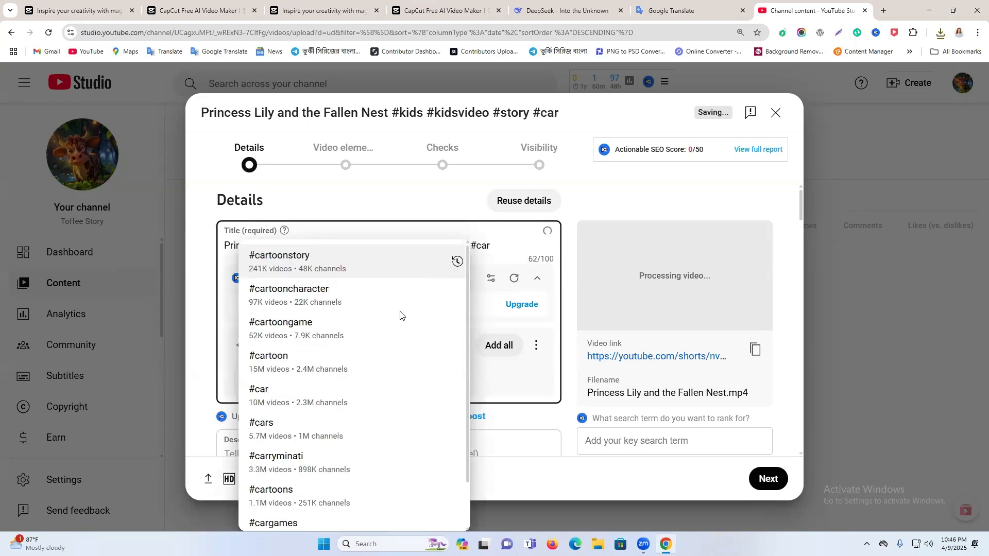
pyautogui.click(333, 359)
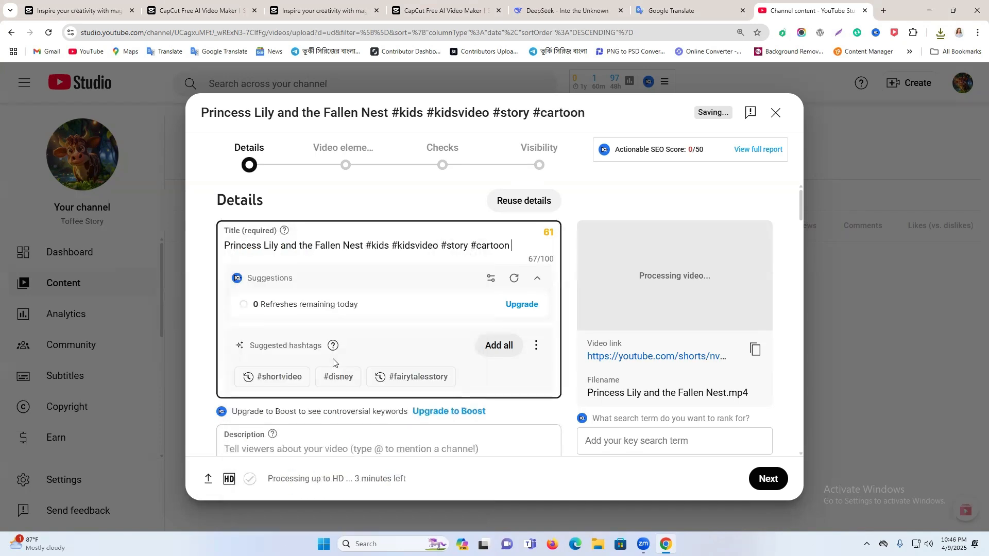
# Append the suggested hashtag #trending after #cartoon in the video title
pyautogui.doubleClick(462, 246)
pyautogui.click(525, 248)
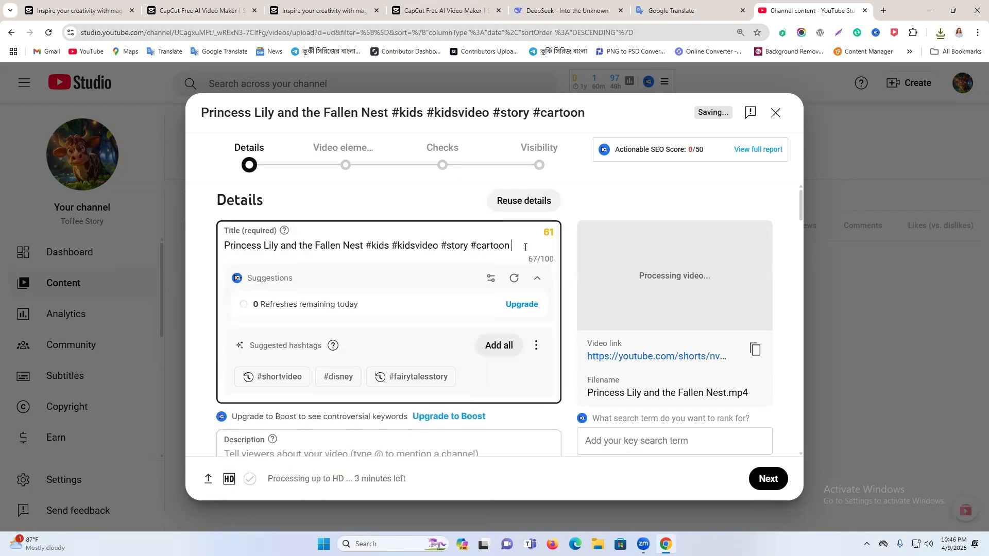
pyautogui.write('#t')
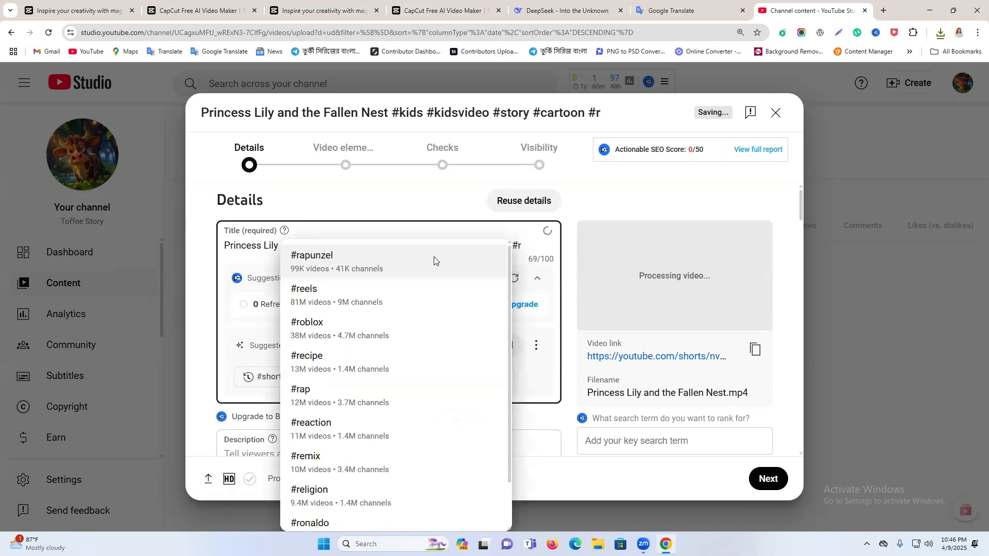
pyautogui.write('r')
pyautogui.press('BackSpace')
pyautogui.write('tre')
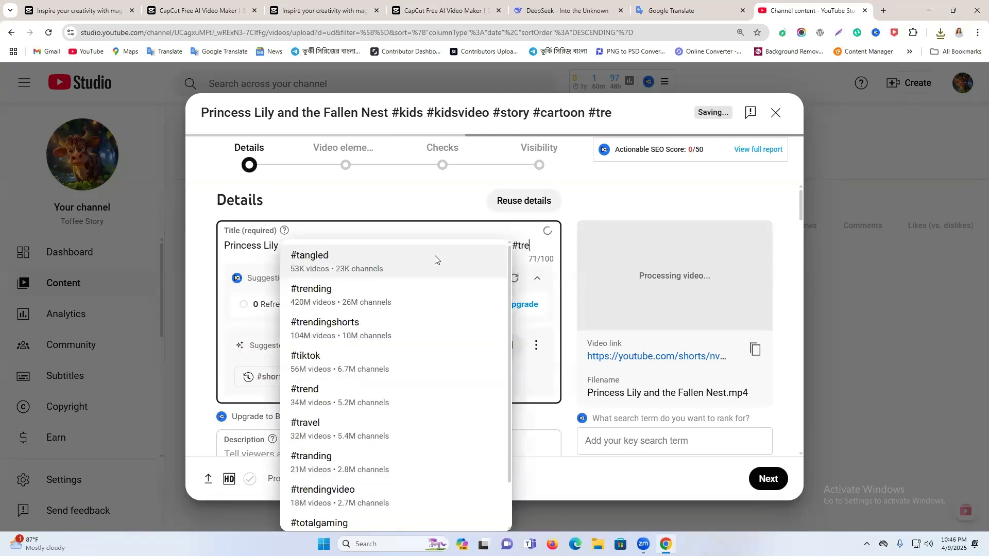
pyautogui.click(435, 260)
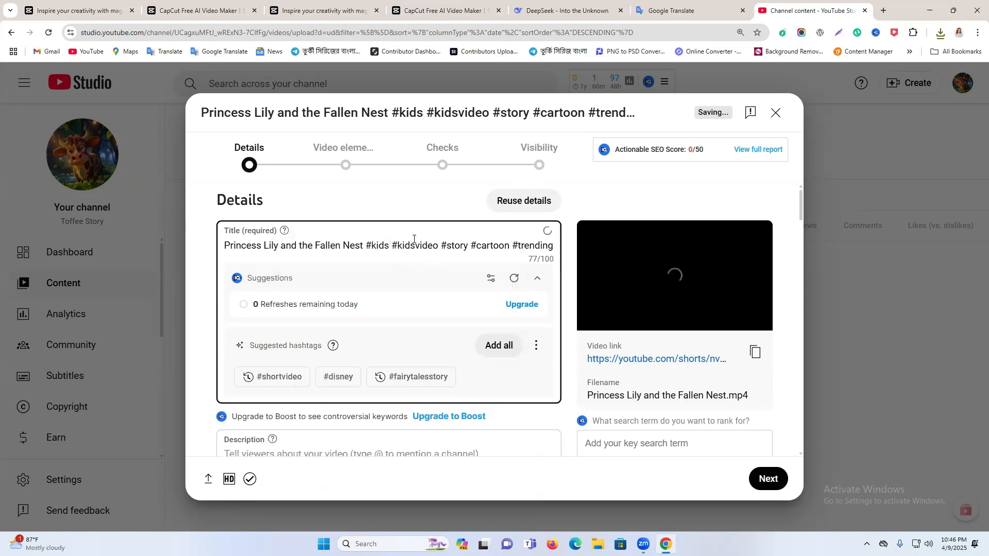
# Copy the full title with its hashtags into the video description as the opening line
pyautogui.doubleClick(416, 247)
pyautogui.tripleClick(416, 253)
pyautogui.hotkey('ctrl', 'c')
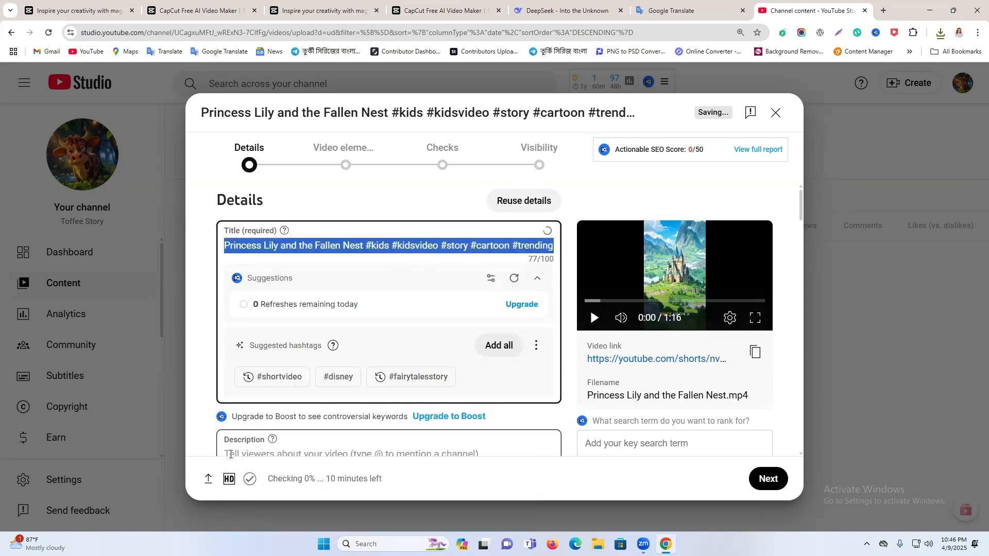
pyautogui.click(265, 456)
pyautogui.hotkey('ctrl', 'v')
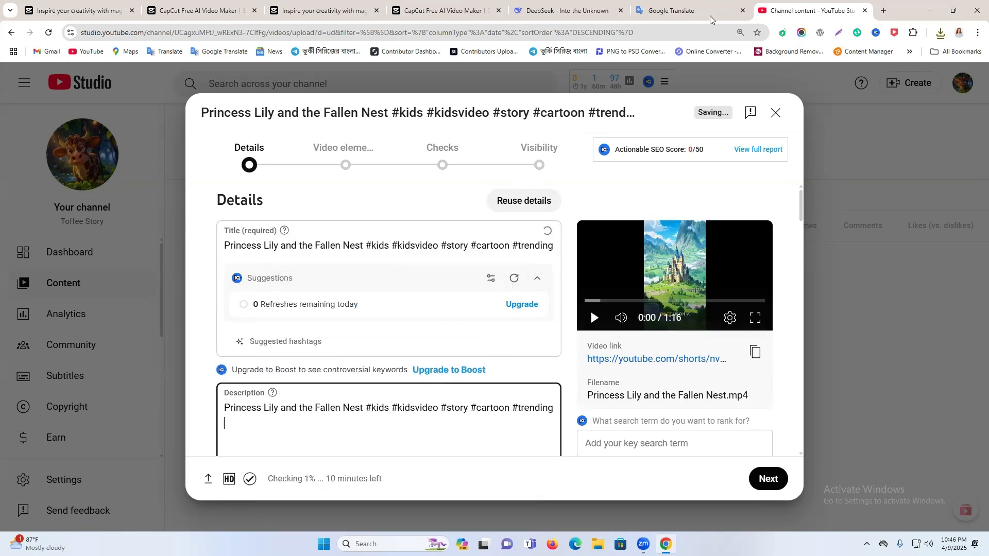
# Copy the English story description from the DeepSeek chat and paste it under the title line in the video description
pyautogui.click(566, 10)
pyautogui.scroll(10, 564, 264)
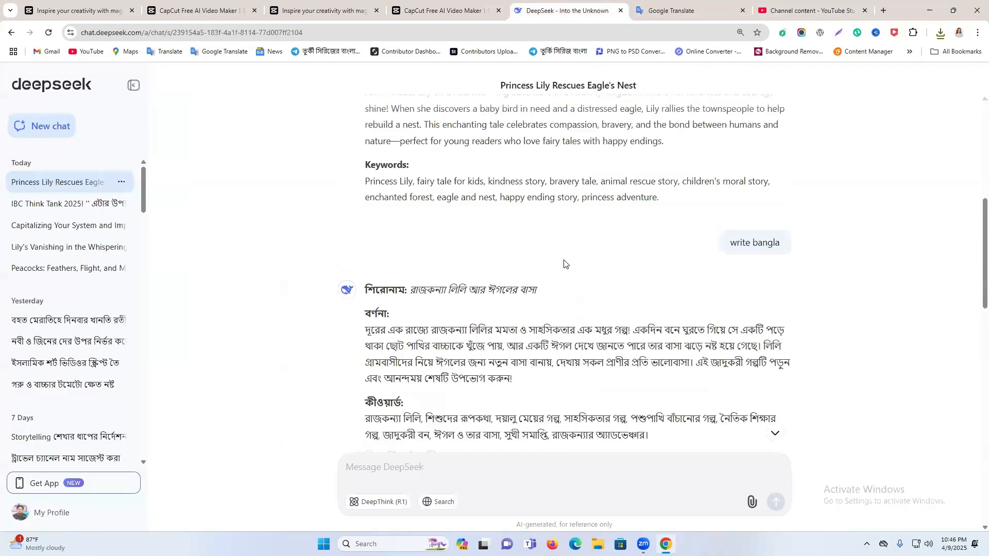
pyautogui.scroll(7, 564, 264)
pyautogui.scroll(-4, 396, 289)
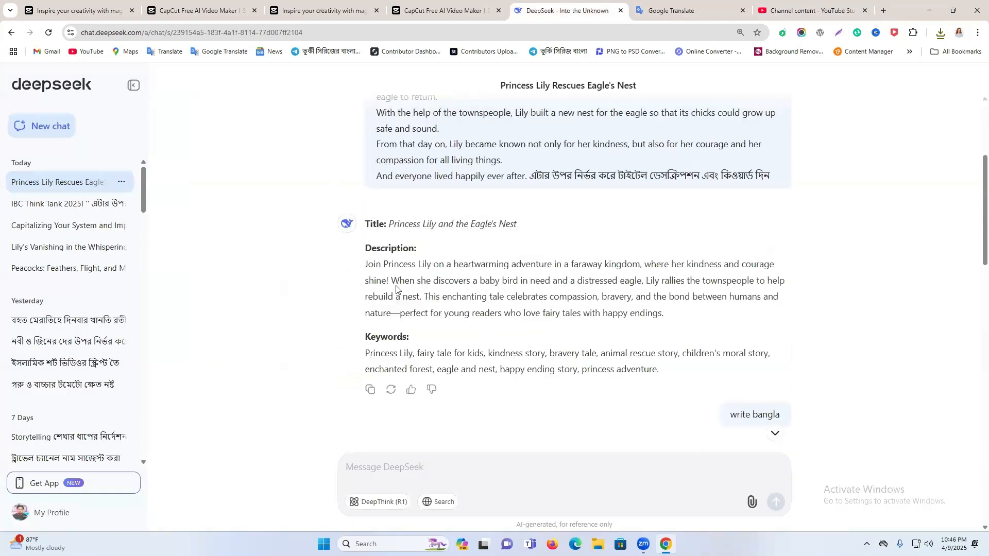
pyautogui.tripleClick(396, 281)
pyautogui.hotkey('ctrl', 'c')
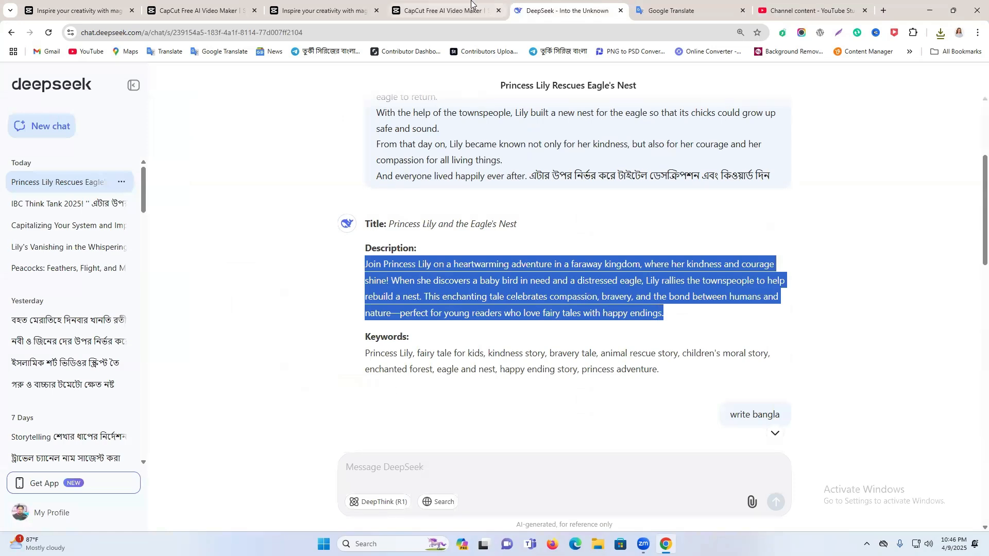
pyautogui.click(443, 10)
pyautogui.click(811, 10)
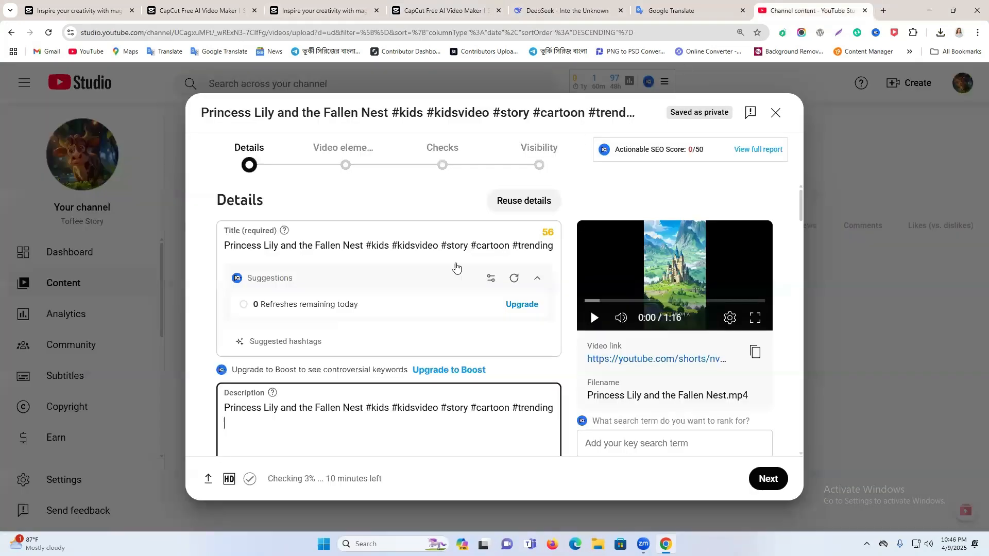
pyautogui.hotkey('ctrl', 'v')
# Insert a blank line between the title line and the story paragraph, and start a new line after the paragraph
pyautogui.scroll(-4, 294, 381)
pyautogui.scroll(2, 287, 343)
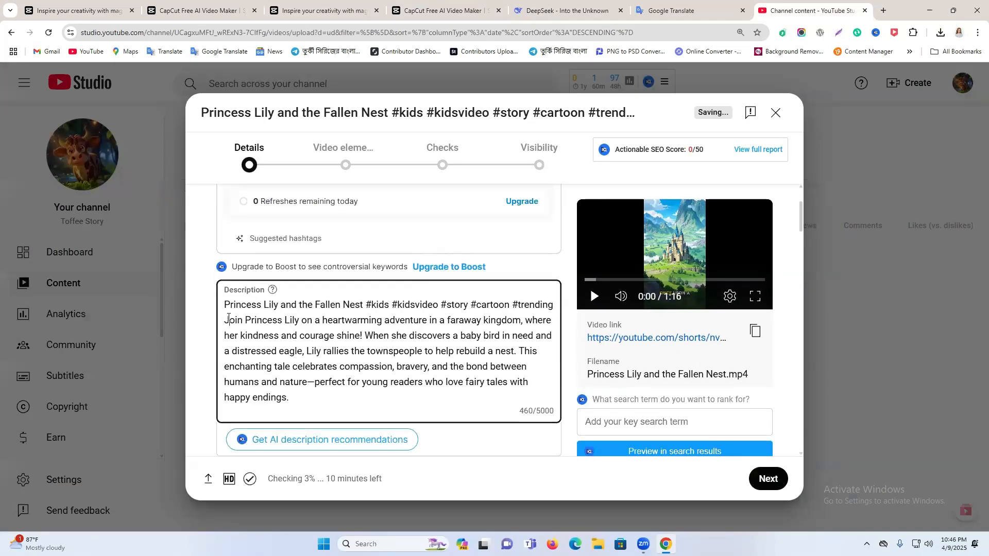
pyautogui.press('Return')
pyautogui.scroll(-2, 335, 335)
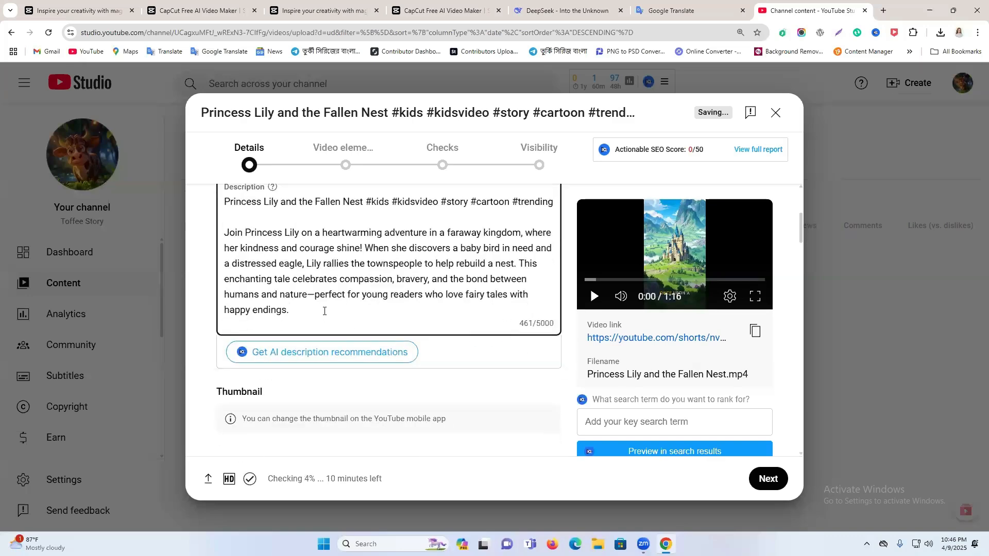
pyautogui.press('Return')
# Review the English keywords and the rest of the DeepSeek chat, then return to the YouTube upload details
pyautogui.click(578, 4)
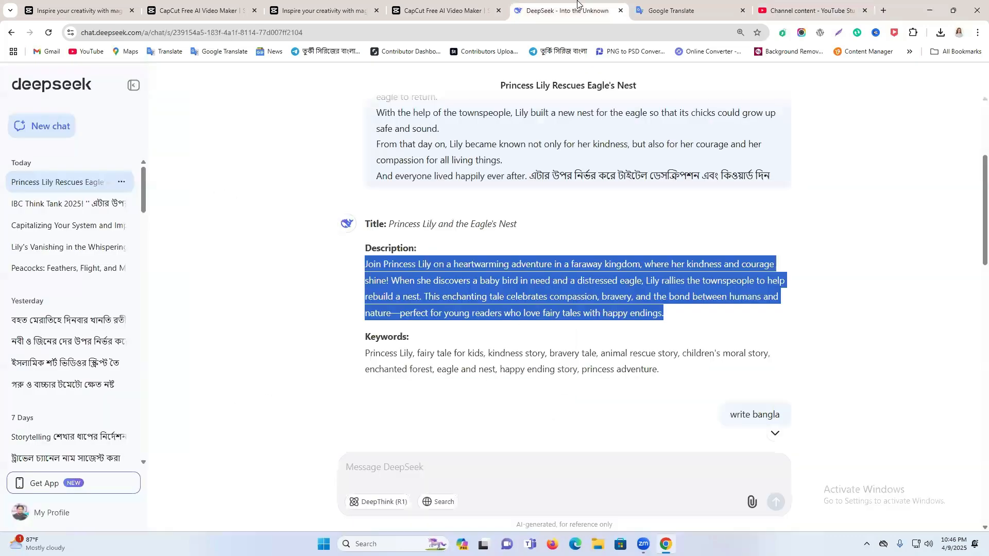
pyautogui.scroll(-1, 495, 324)
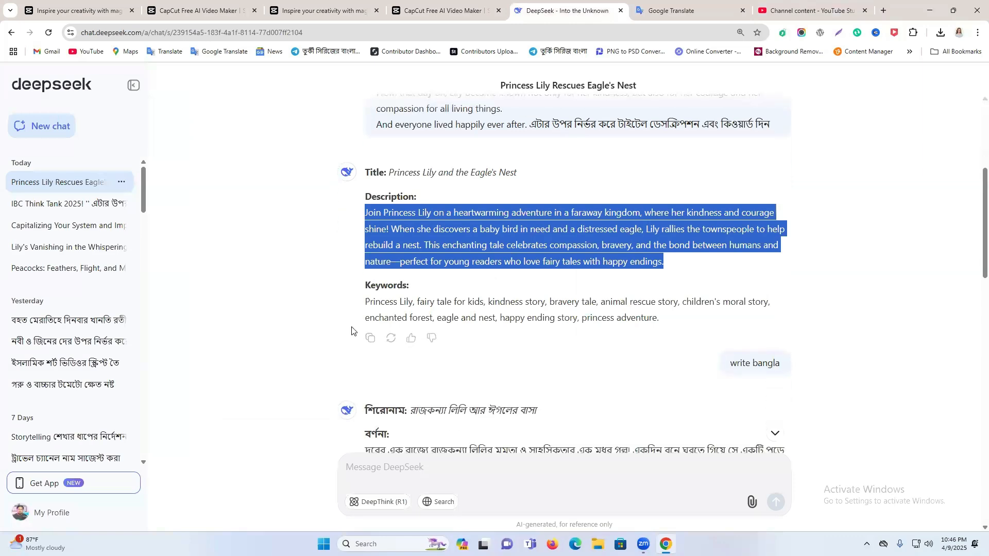
pyautogui.tripleClick(411, 311)
pyautogui.scroll(3, 494, 228)
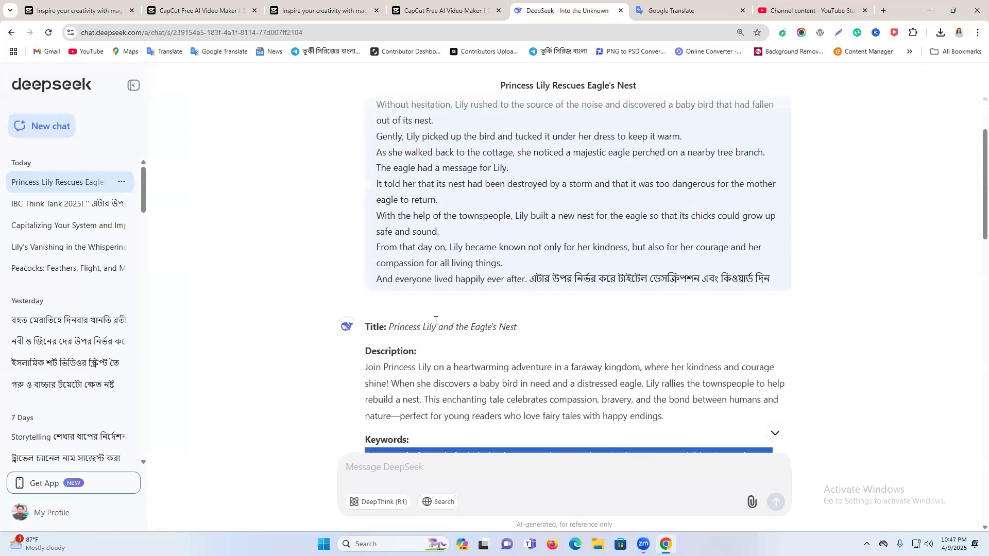
pyautogui.scroll(2, 436, 321)
pyautogui.scroll(-12, 435, 320)
pyautogui.click(381, 7)
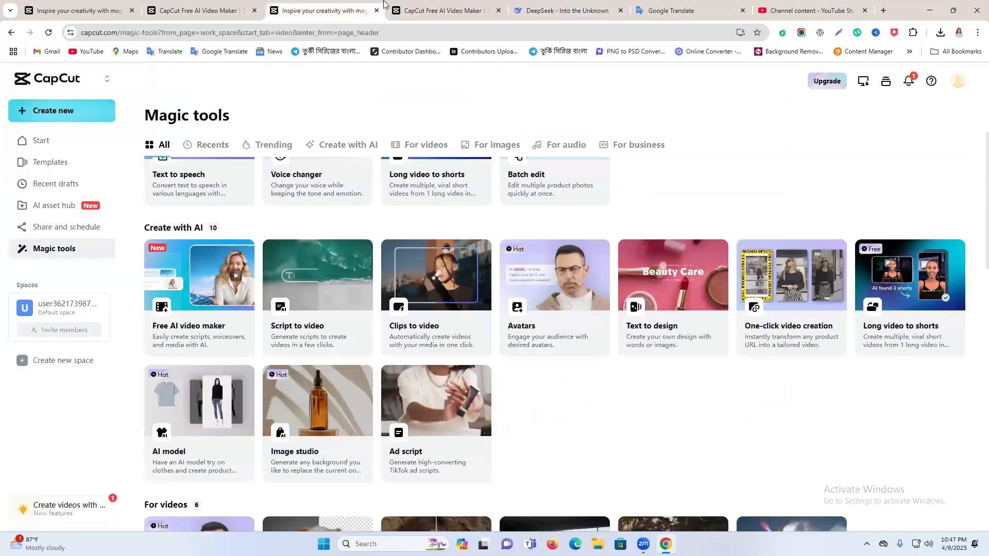
pyautogui.click(809, 10)
pyautogui.scroll(5, 292, 267)
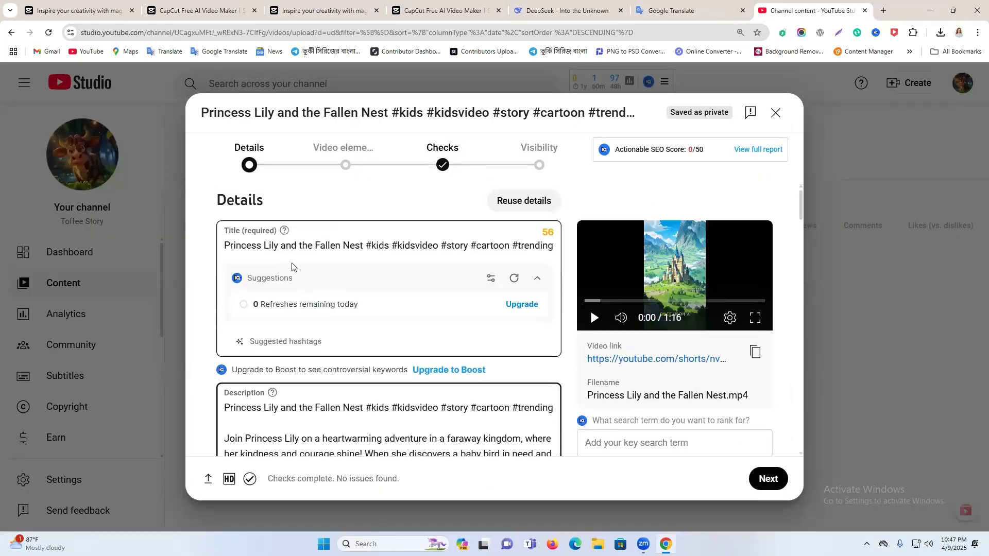
# Copy the complete video title, including all its hashtags, from the upload details
pyautogui.doubleClick(288, 246)
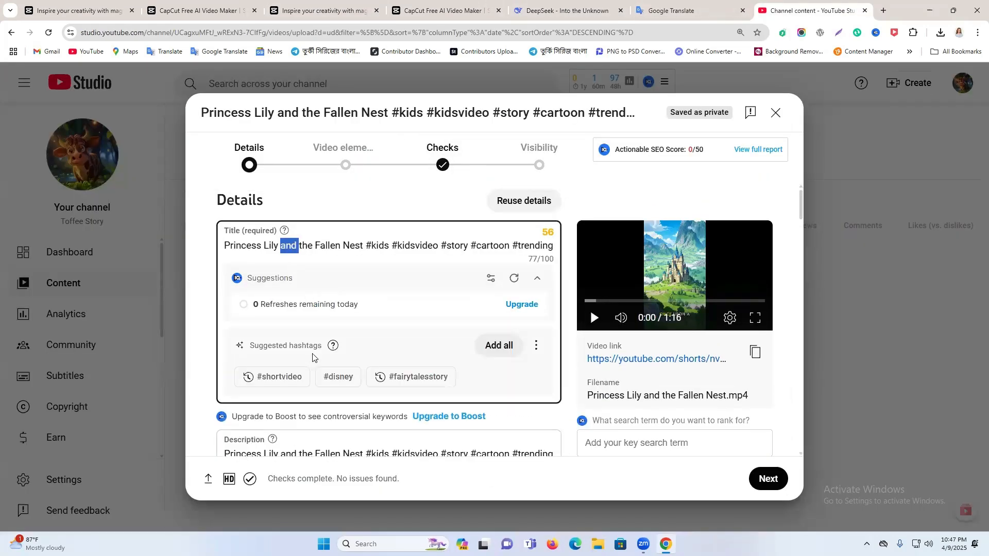
pyautogui.scroll(-1, 313, 357)
pyautogui.tripleClick(382, 407)
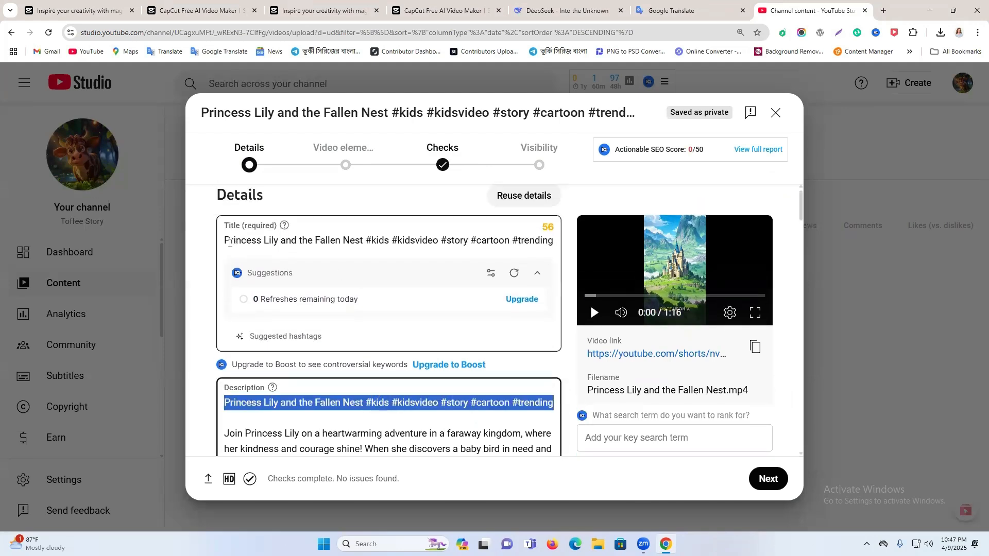
pyautogui.moveTo(225, 240); pyautogui.dragTo(558, 245)
pyautogui.hotkey('ctrl', 'c')
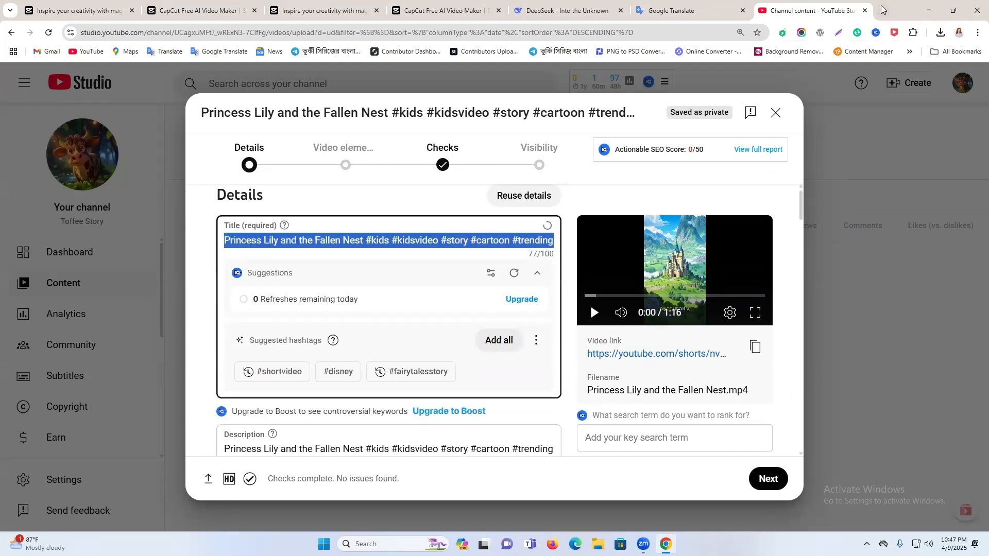
# Search Google for "youtube tag generator" in a new browser tab
pyautogui.click(884, 10)
pyautogui.write('y')
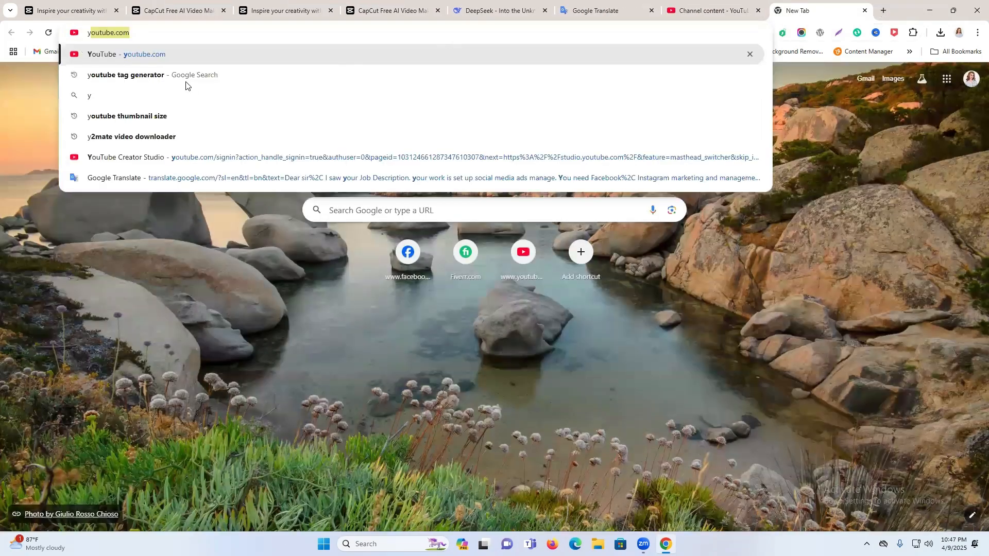
pyautogui.click(190, 81)
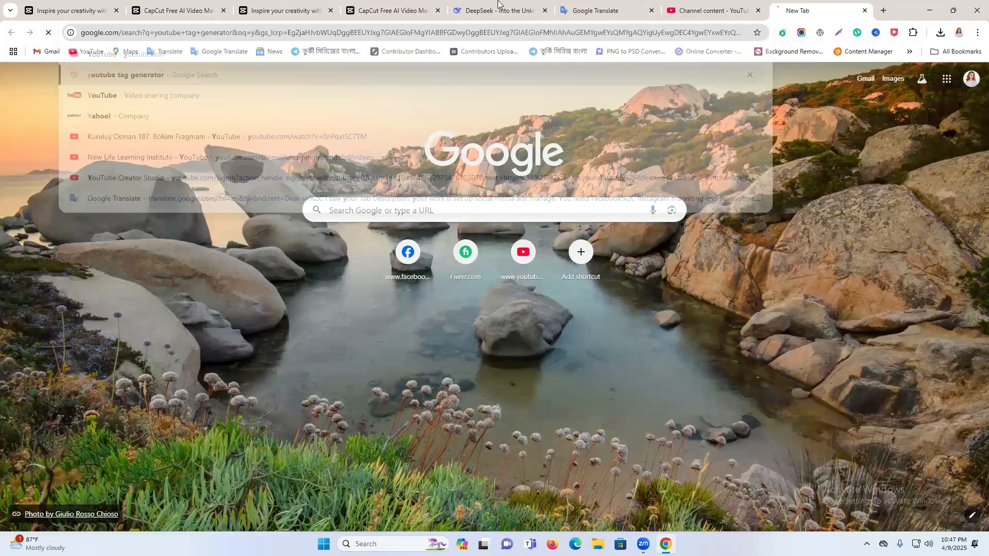
pyautogui.hotkey('ctrl', '5')
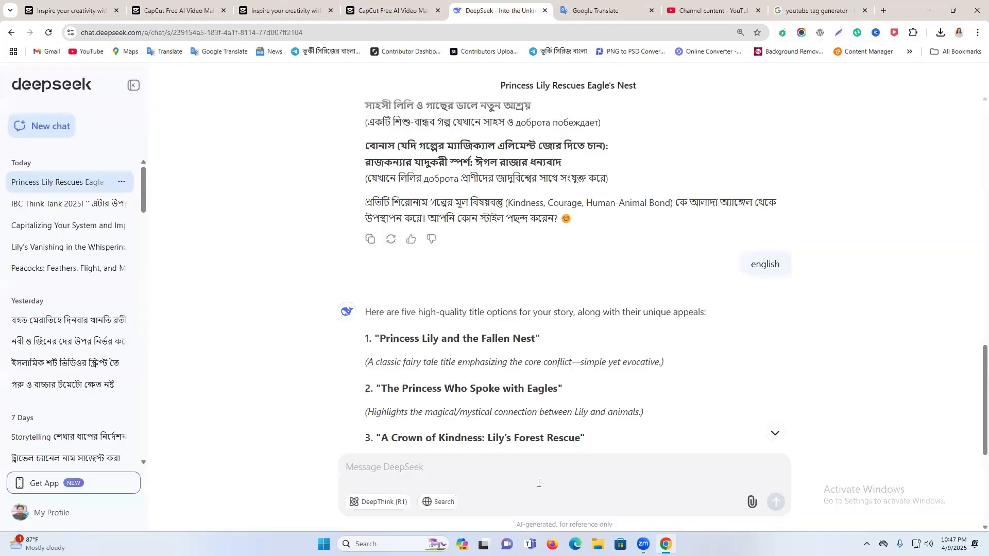
pyautogui.scroll(-1, 520, 477)
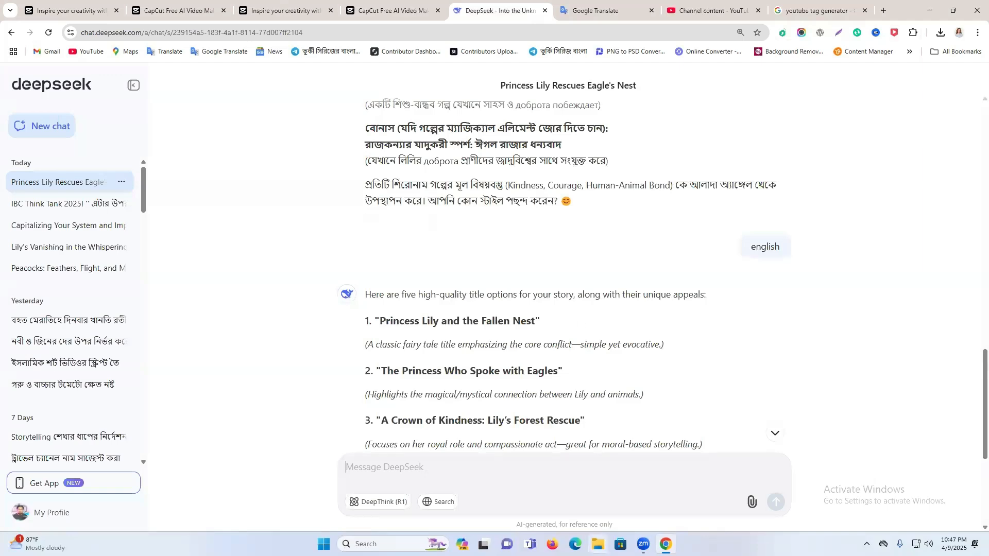
pyautogui.scroll(-5, 511, 358)
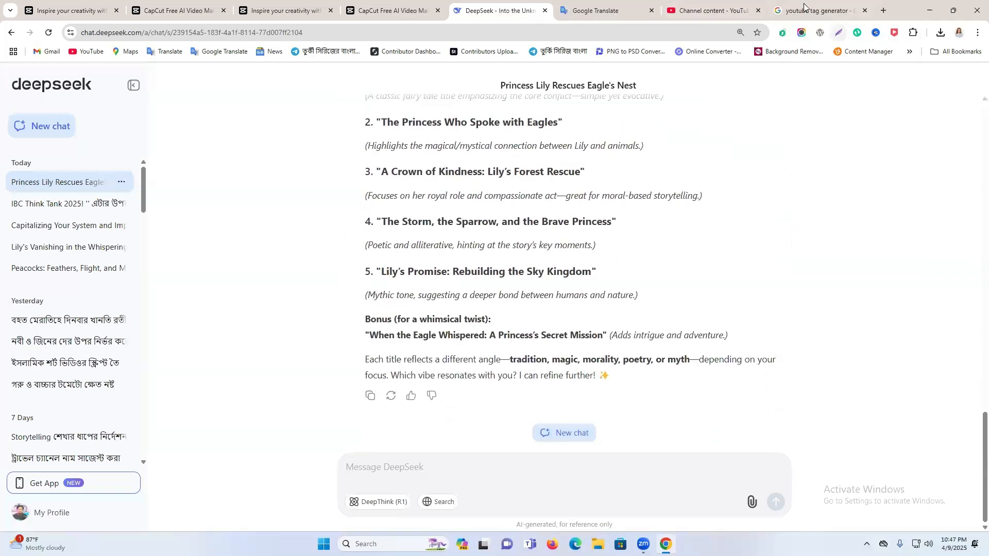
# Open the Rapidtags tag generator from the search results and generate tags from the copied video title
pyautogui.click(819, 10)
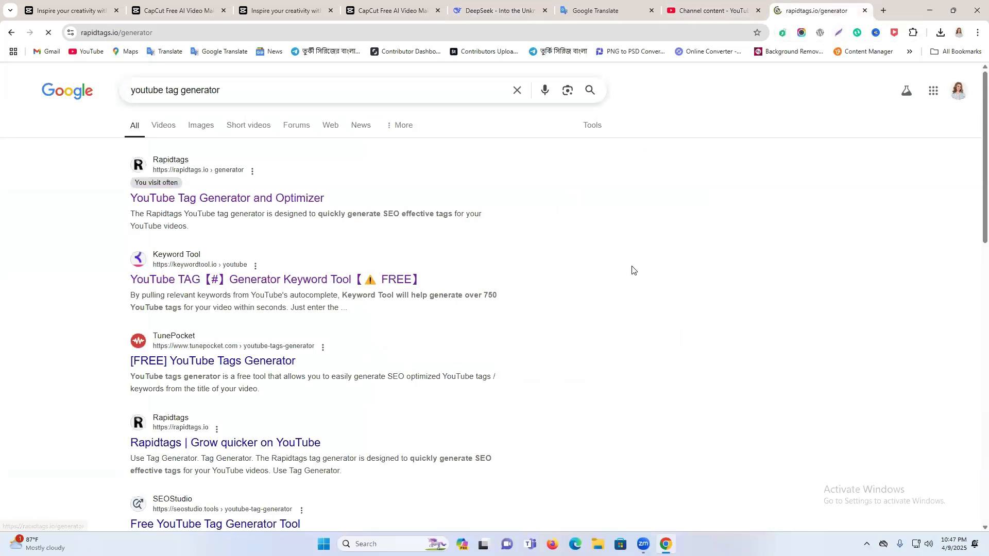
pyautogui.hotkey('ctrl', 'v')
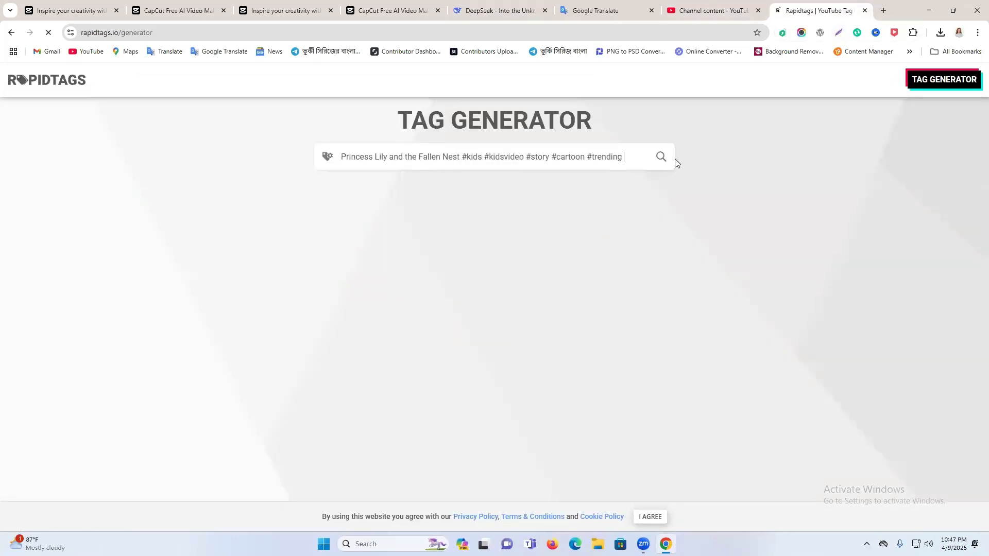
pyautogui.click(661, 157)
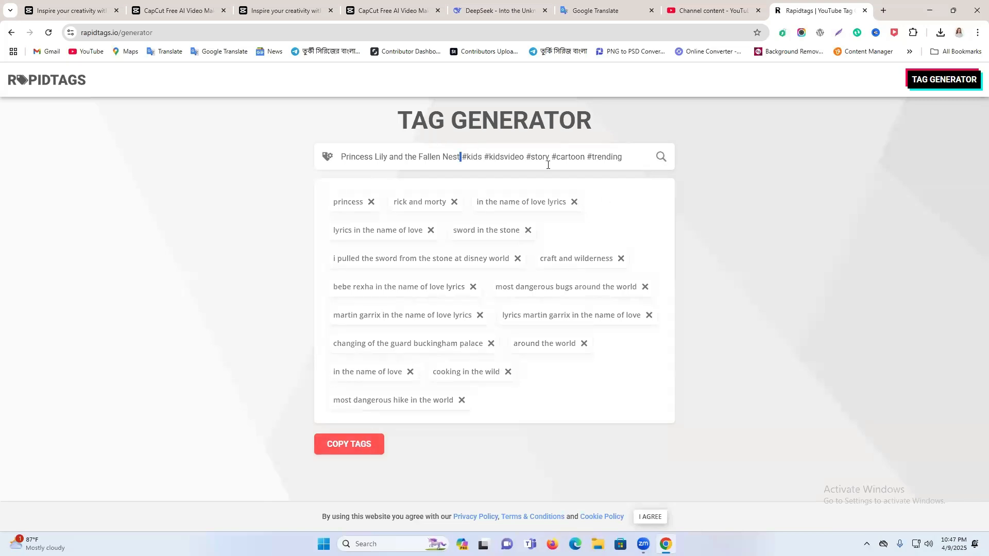
# Remove the hashtags from the title in the tag generator and copy all the generated tags
pyautogui.hotkey('shift', 'End')
pyautogui.press('BackSpace')
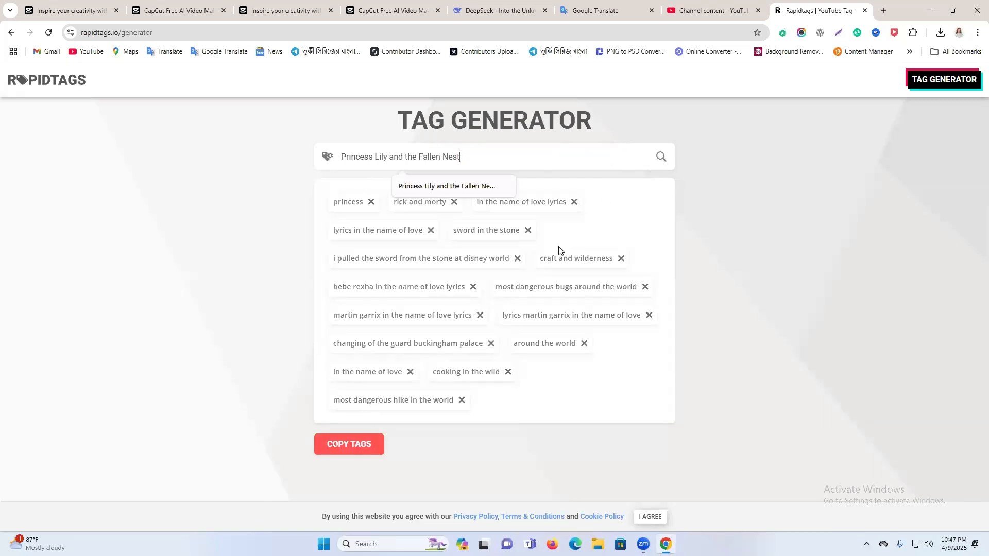
pyautogui.click(348, 451)
# Return to the YouTube Studio upload details, paste the copied tags into the video's tags and look through them
pyautogui.click(742, 3)
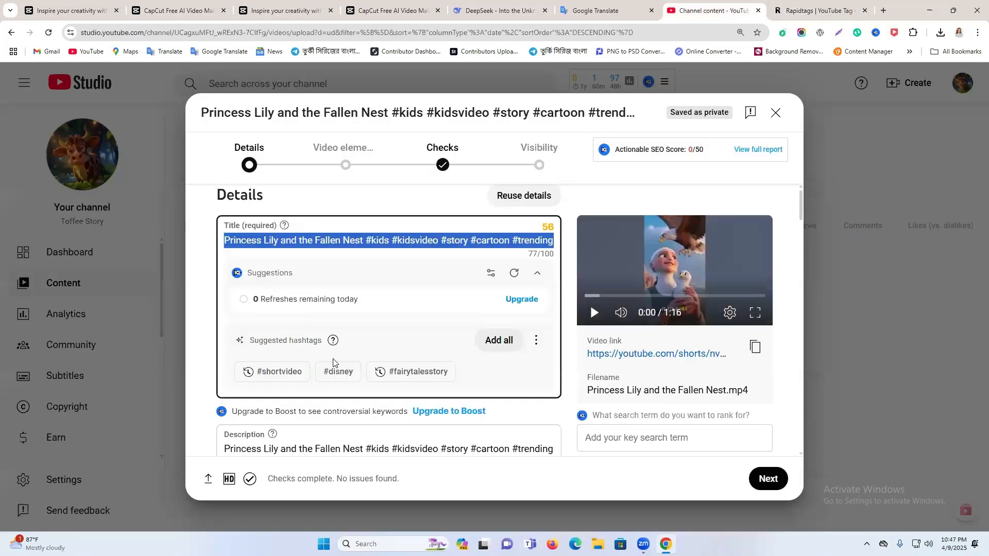
pyautogui.scroll(-15, 336, 371)
pyautogui.scroll(2, 337, 377)
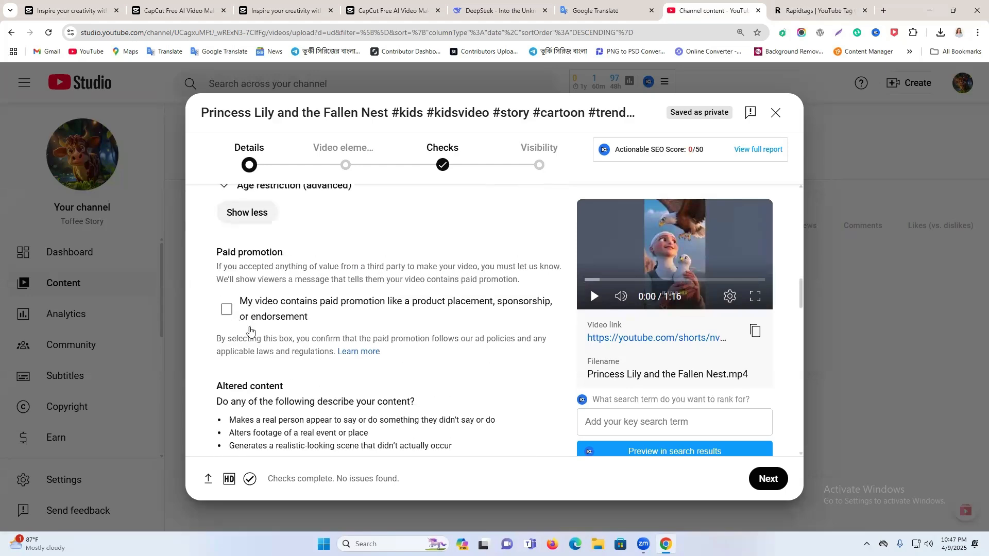
pyautogui.scroll(-10, 330, 356)
pyautogui.click(287, 328)
pyautogui.hotkey('ctrl', 'v')
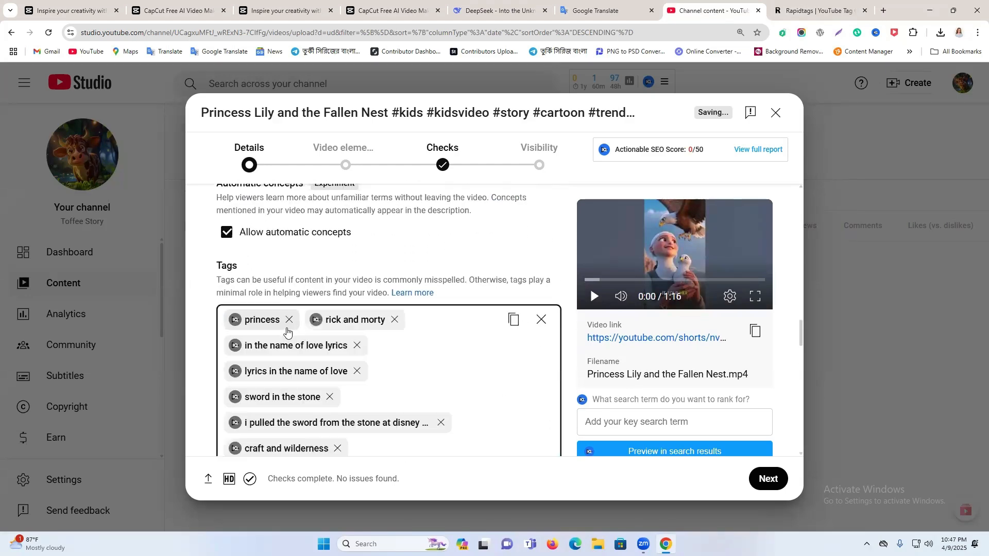
pyautogui.scroll(-5, 415, 365)
pyautogui.scroll(6, 417, 365)
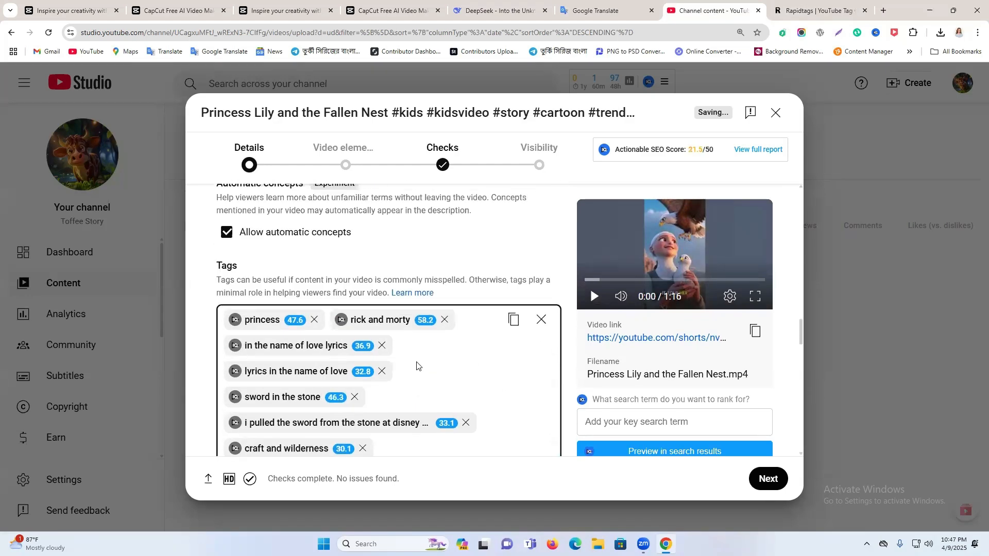
pyautogui.scroll(-4, 360, 355)
pyautogui.moveTo(337, 352)
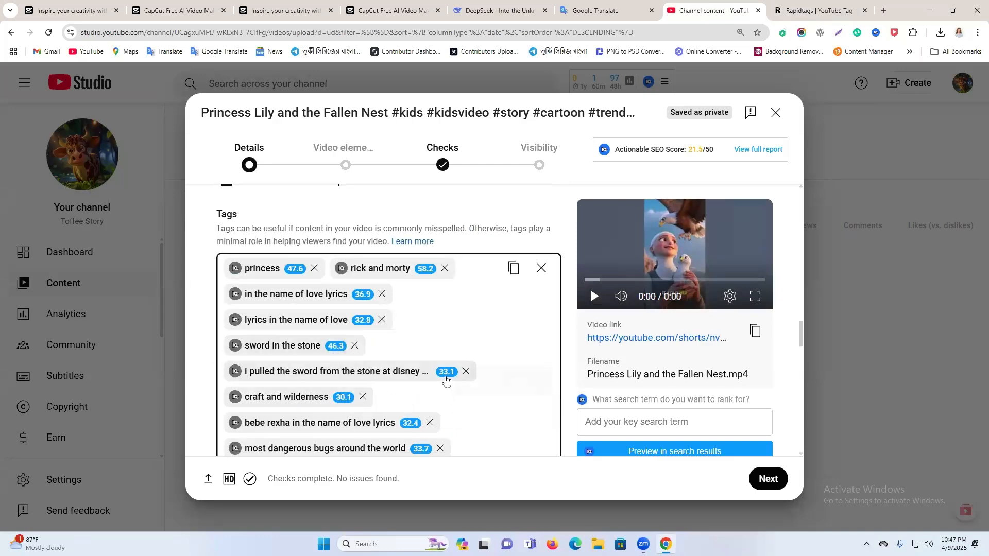
pyautogui.scroll(-2, 449, 407)
# Set the video's audience to "No, it's not made for kids"
pyautogui.scroll(20, 454, 342)
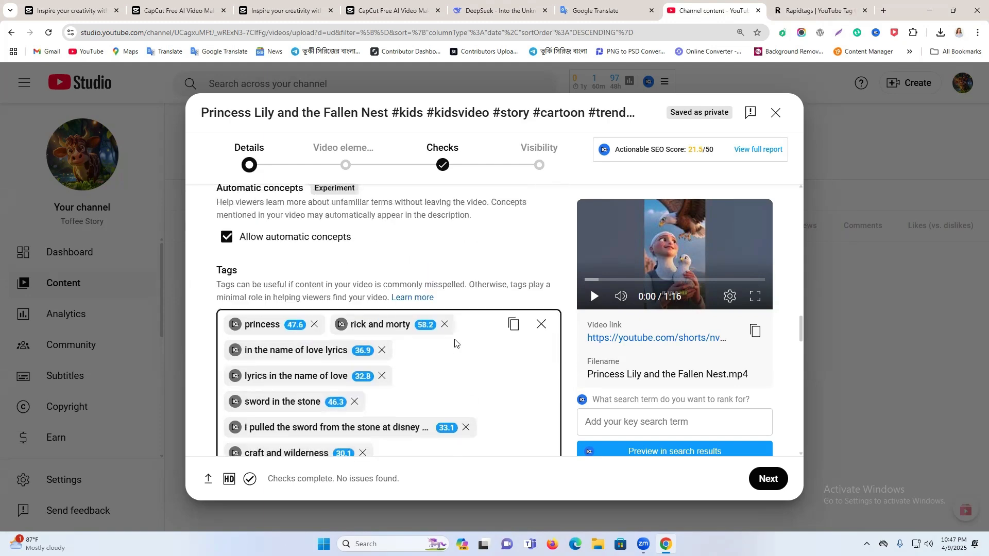
pyautogui.scroll(-7, 435, 335)
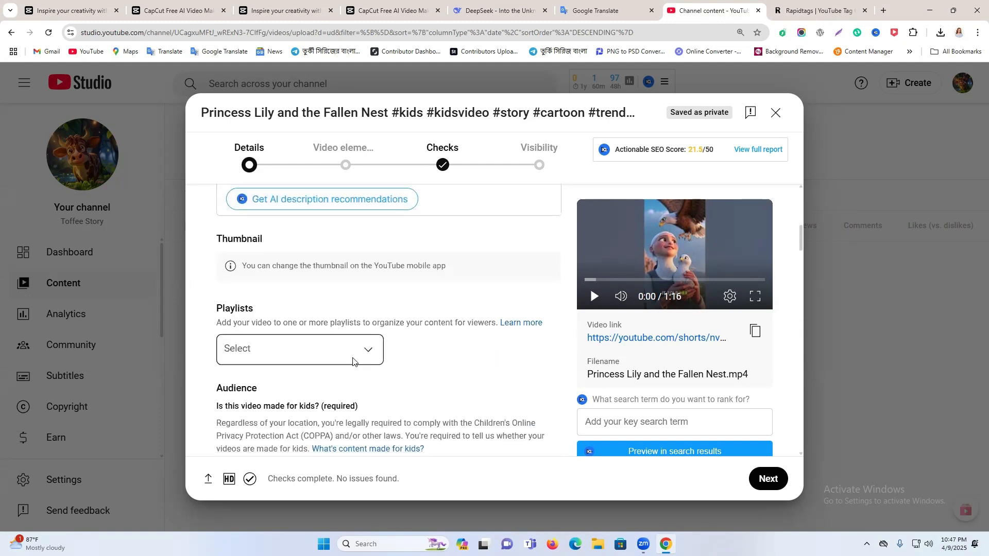
pyautogui.click(224, 381)
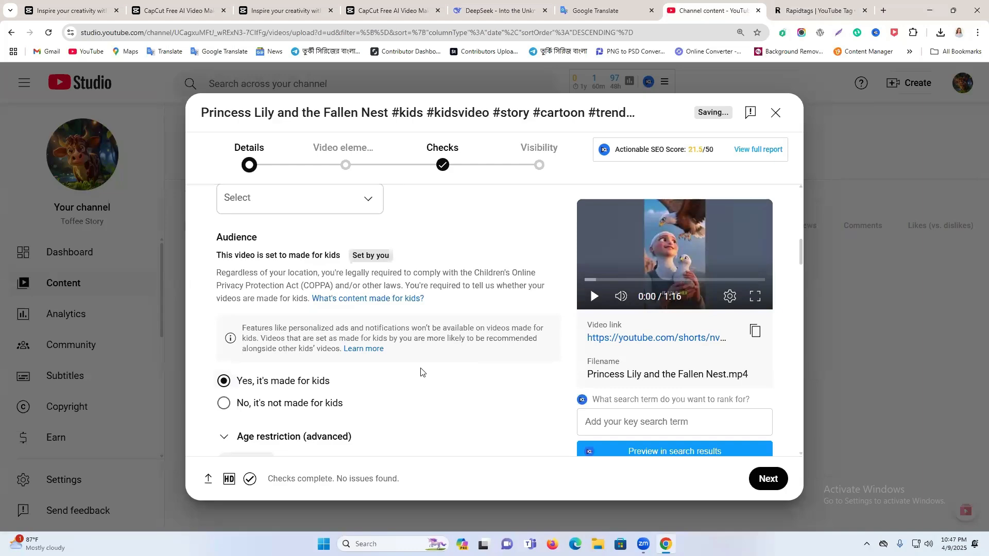
pyautogui.click(233, 405)
pyautogui.scroll(-3, 335, 353)
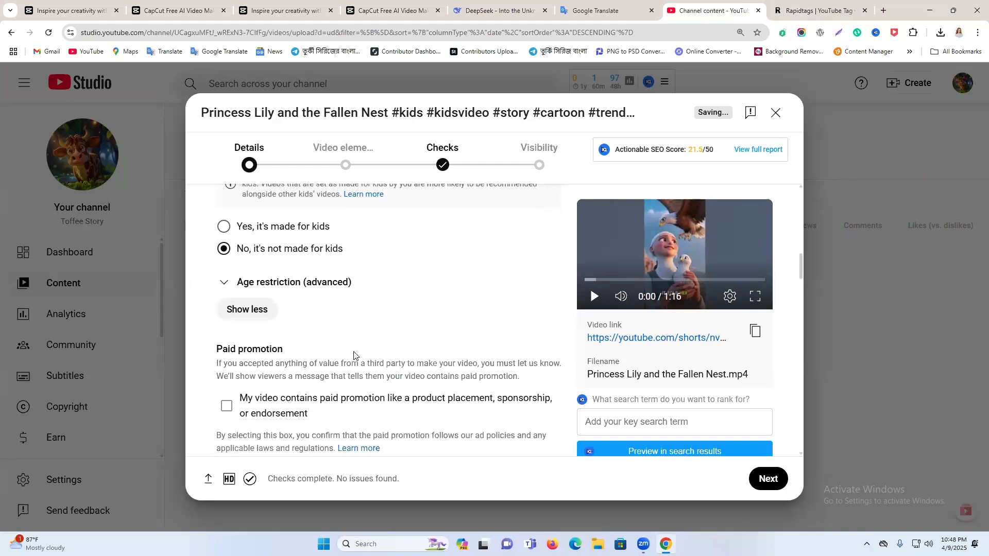
# Answer Yes to the altered content question
pyautogui.scroll(-5, 328, 334)
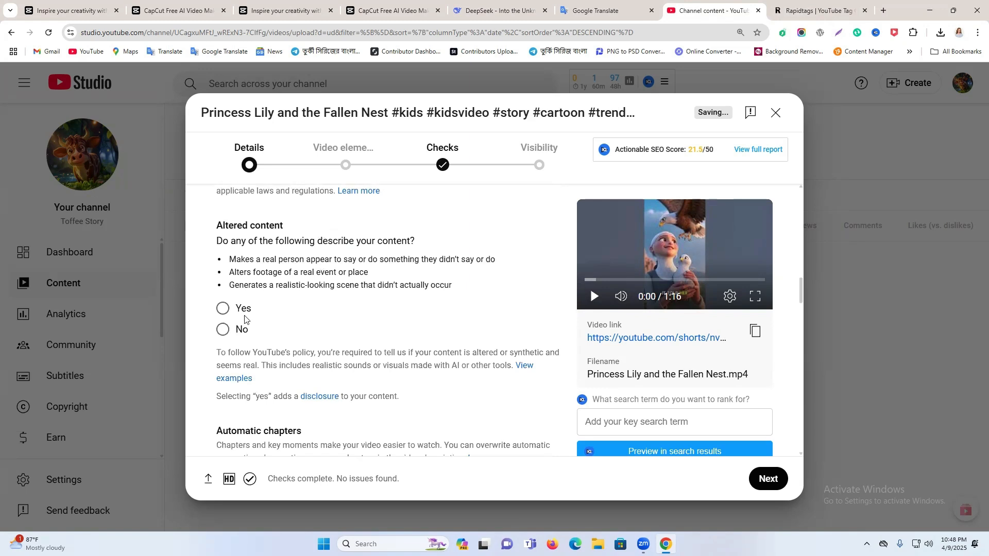
pyautogui.click(222, 309)
pyautogui.moveTo(220, 228); pyautogui.dragTo(287, 229)
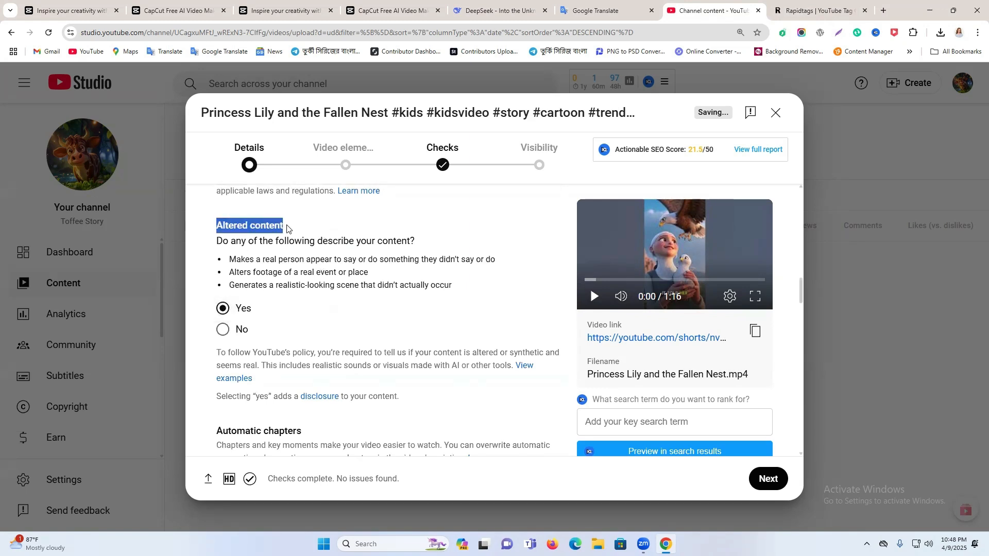
# Add the recommended tags "shorts" and "princess party" and remove the tag "most dangerous hike in the world"
pyautogui.scroll(-7, 305, 353)
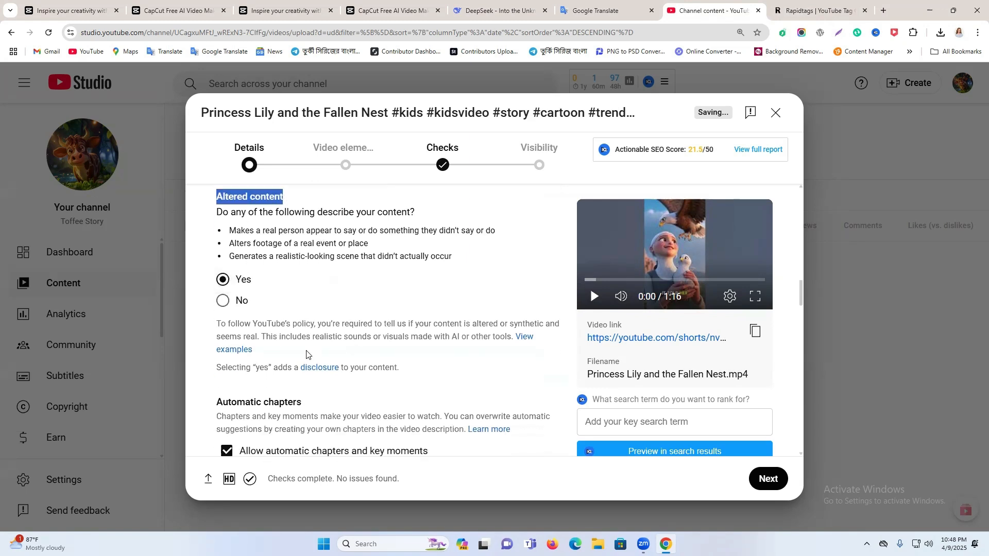
pyautogui.scroll(-10, 473, 345)
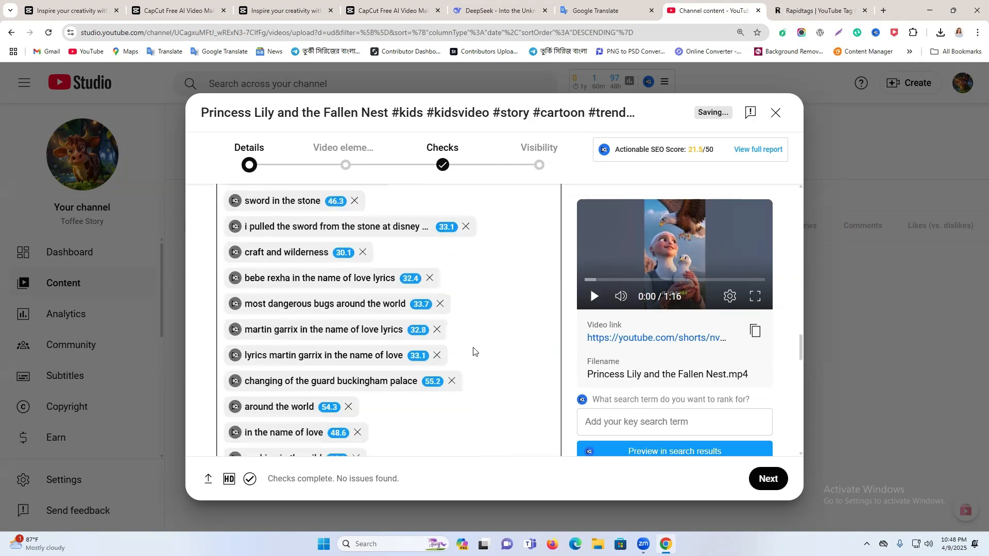
pyautogui.click(381, 225)
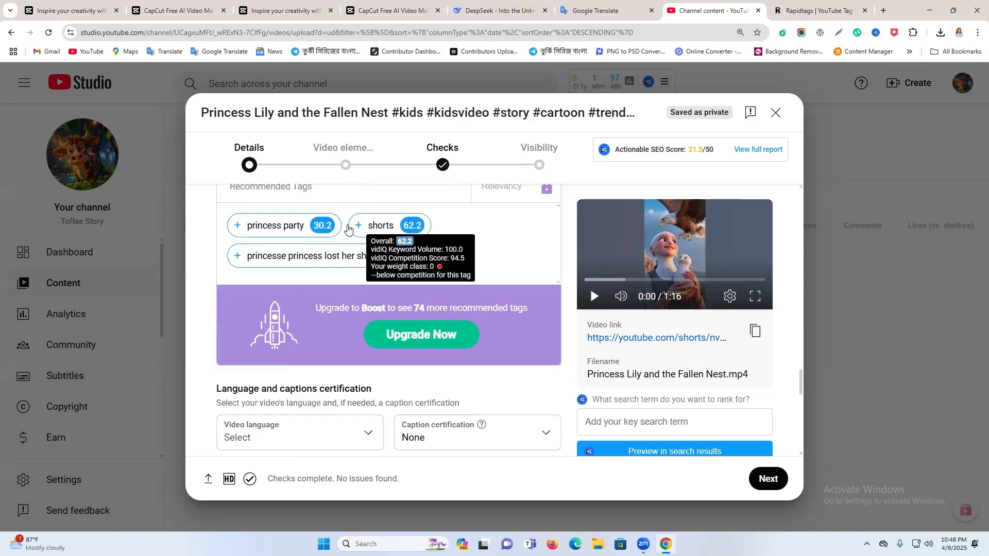
pyautogui.scroll(-2, 320, 304)
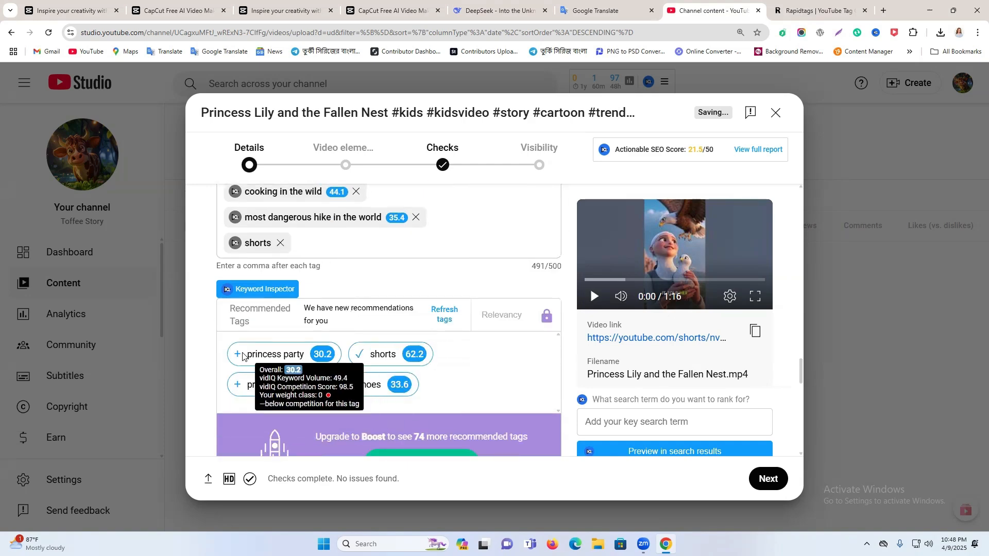
pyautogui.click(241, 355)
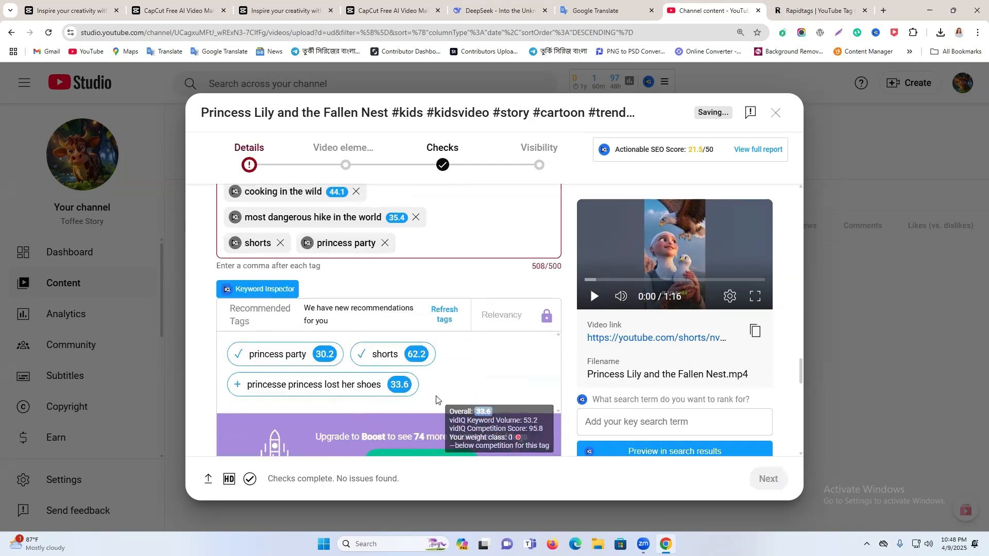
pyautogui.click(416, 321)
# Add the recommended tag "princesse princess lost her shoes" and remove the tag "changing of the guard buckingham palace"
pyautogui.scroll(-3, 342, 358)
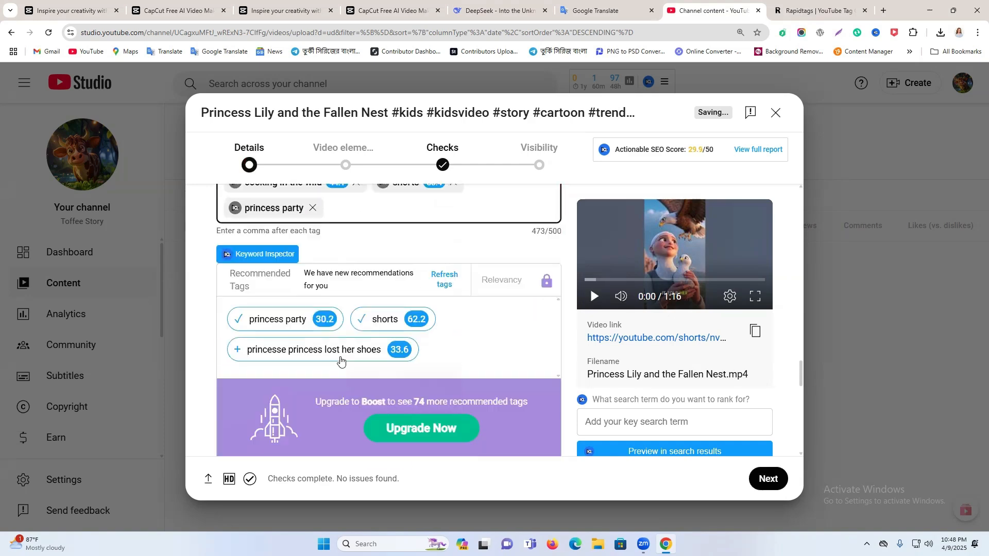
pyautogui.click(245, 311)
pyautogui.scroll(2, 464, 334)
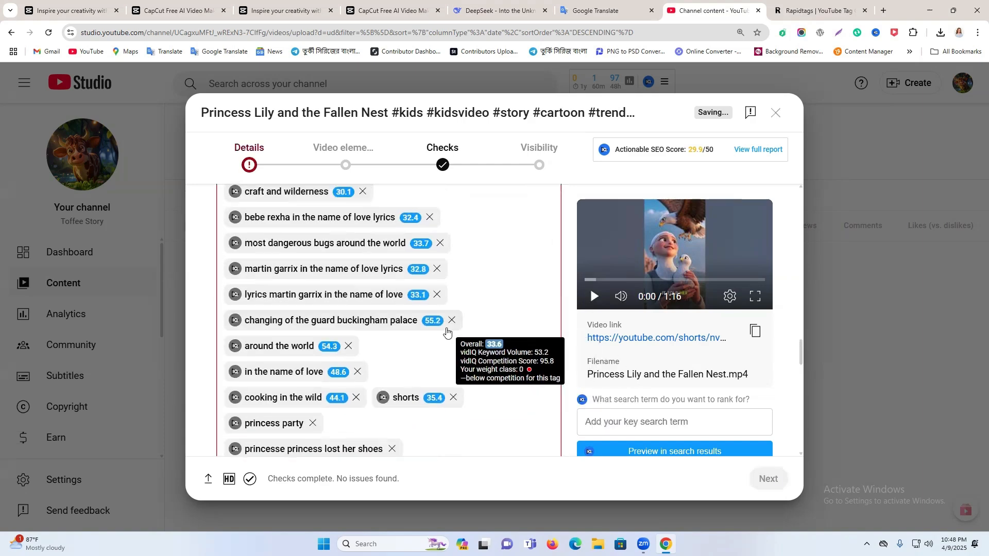
pyautogui.click(451, 320)
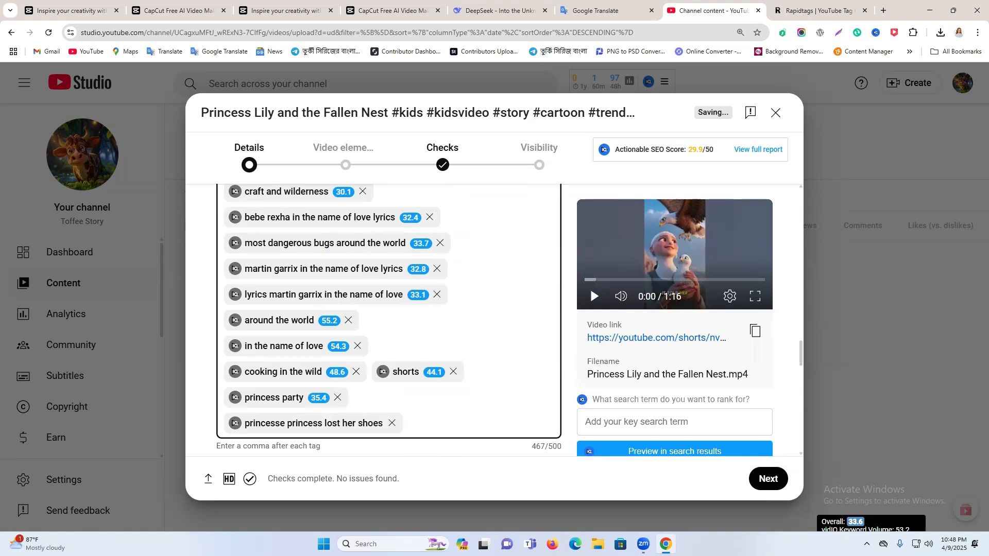
# Continue past the video elements without adding any, and review the copyright check
pyautogui.click(770, 479)
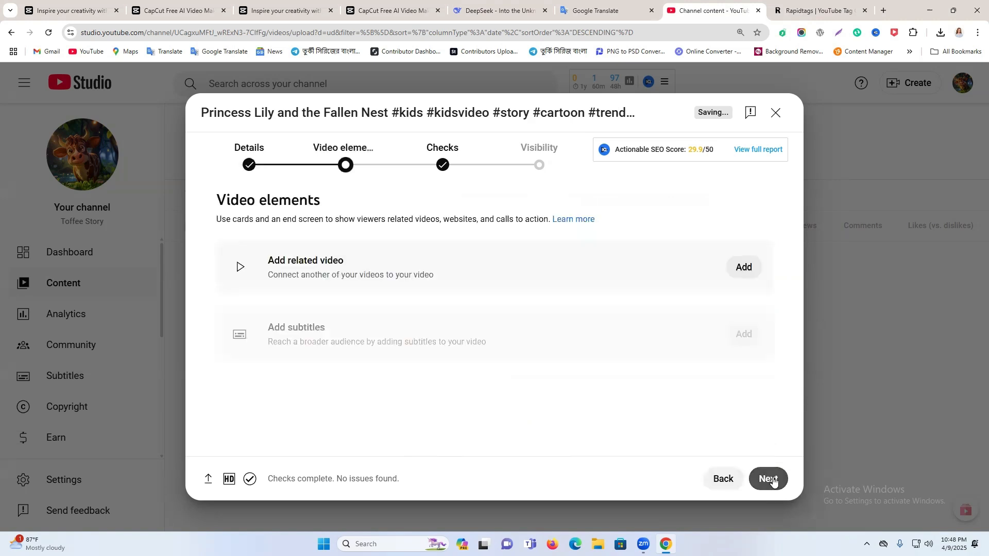
pyautogui.click(770, 479)
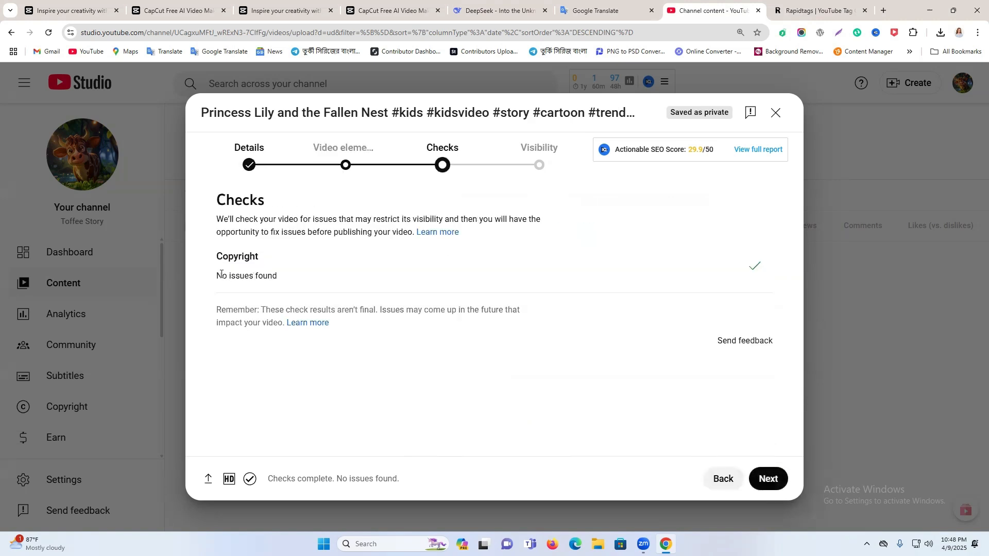
pyautogui.moveTo(221, 274); pyautogui.dragTo(404, 283)
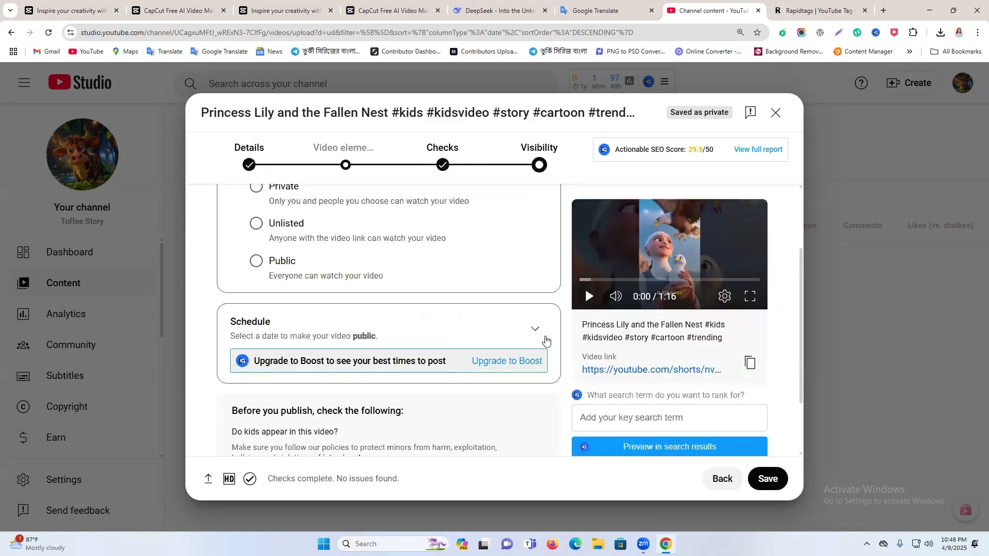
# Schedule the video to go public on Apr 12, 2025 at 12:00 AM and dismiss the confirmation
pyautogui.click(537, 331)
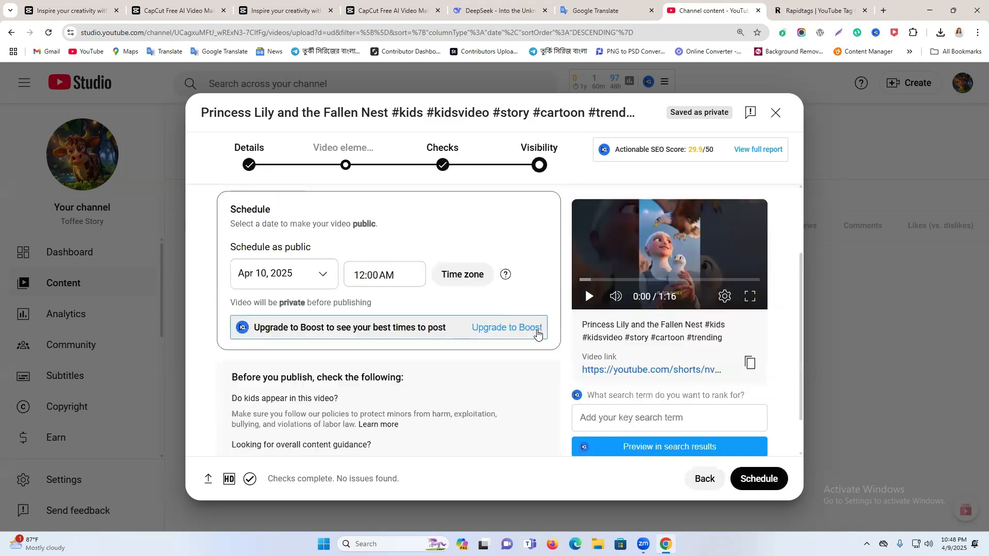
pyautogui.scroll(-1, 390, 356)
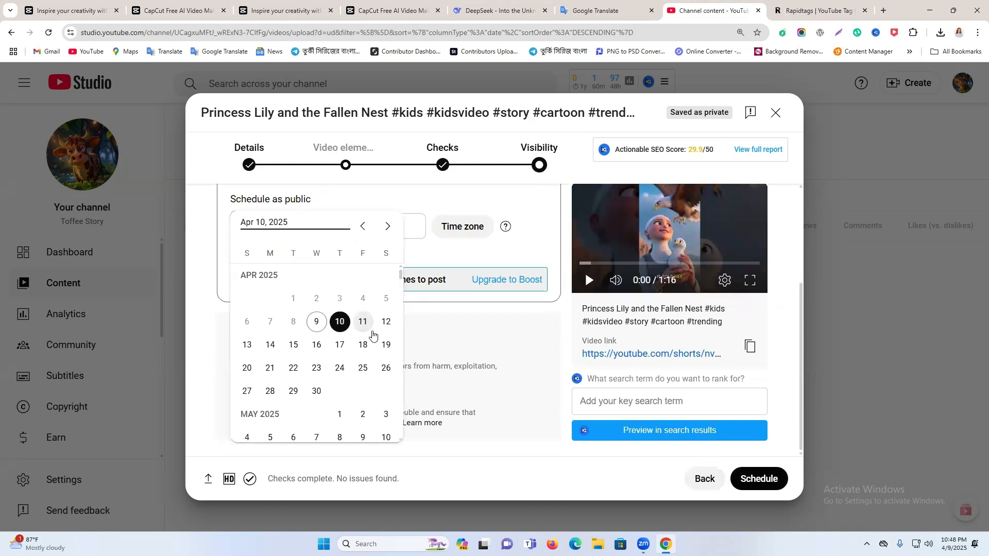
pyautogui.click(386, 322)
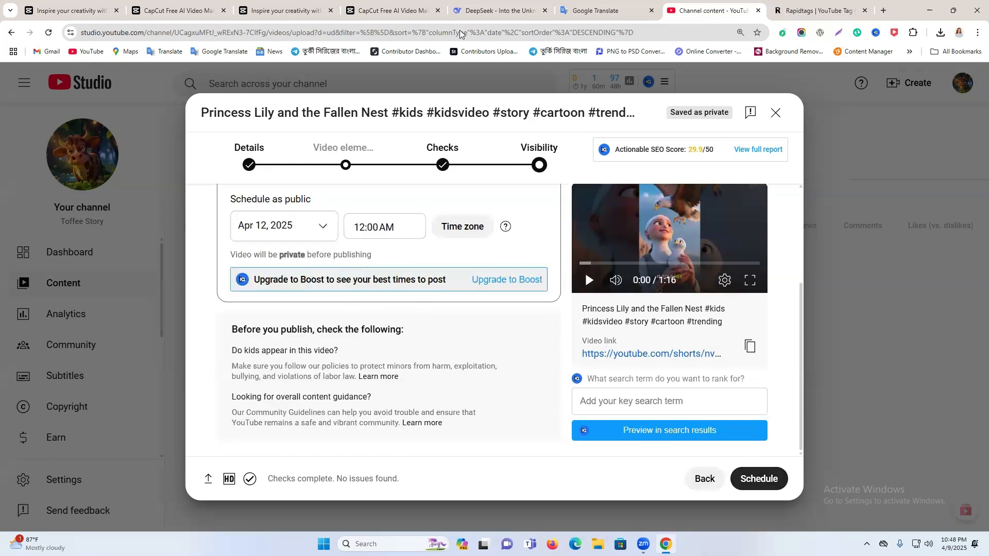
pyautogui.click(762, 478)
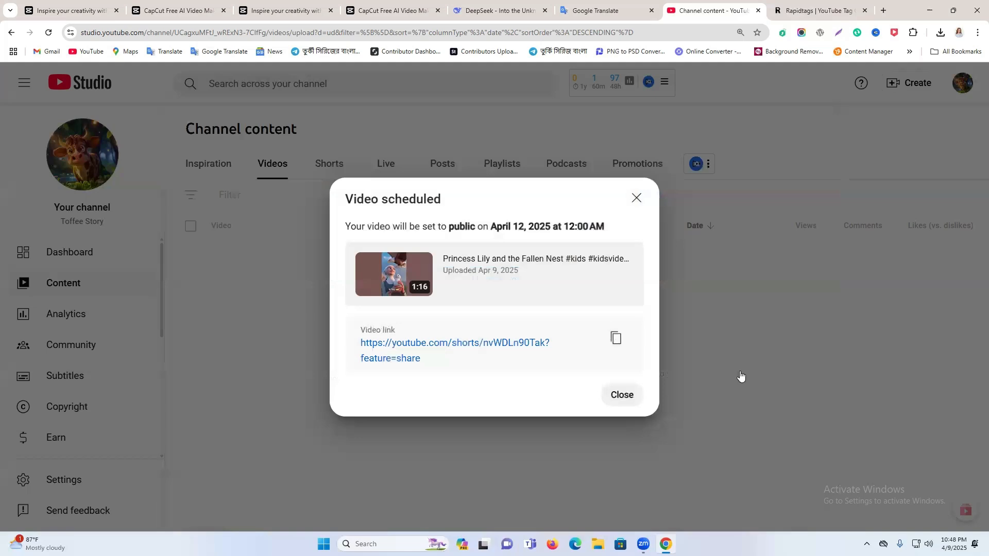
pyautogui.click(739, 375)
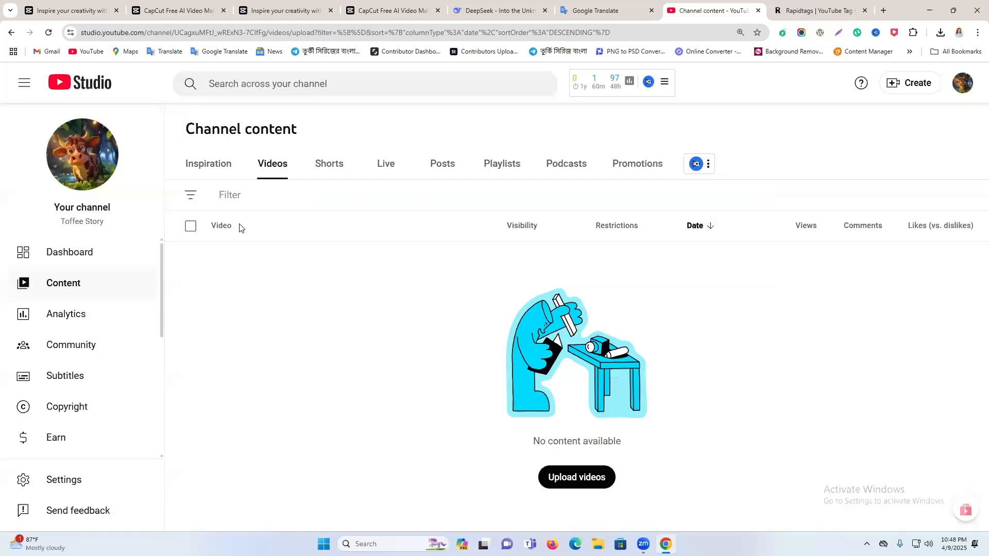